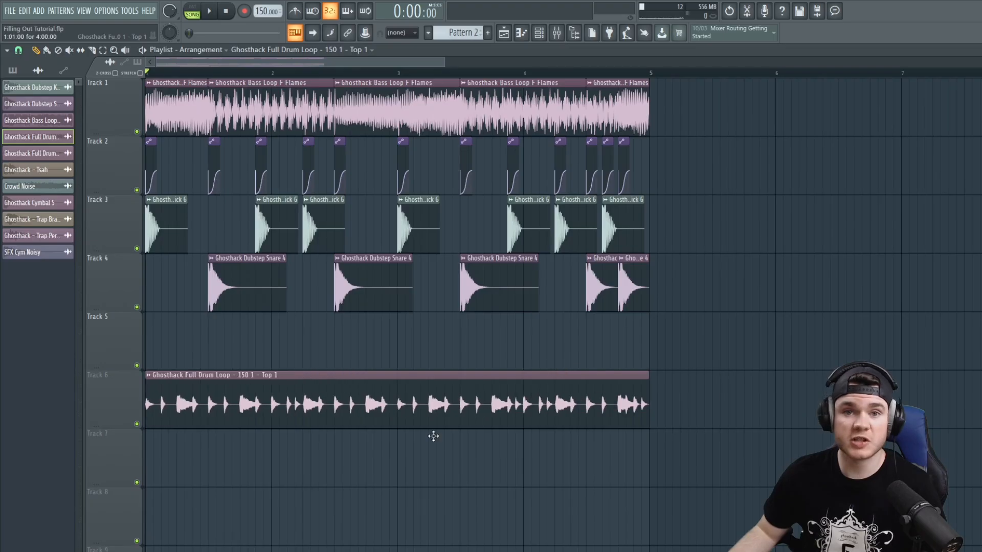
# - Move the Ghosthack Full Drum Loop Top 1 clip up to Track 5 and play that track soloed
pyautogui.moveTo(489, 377); pyautogui.dragTo(434, 323)
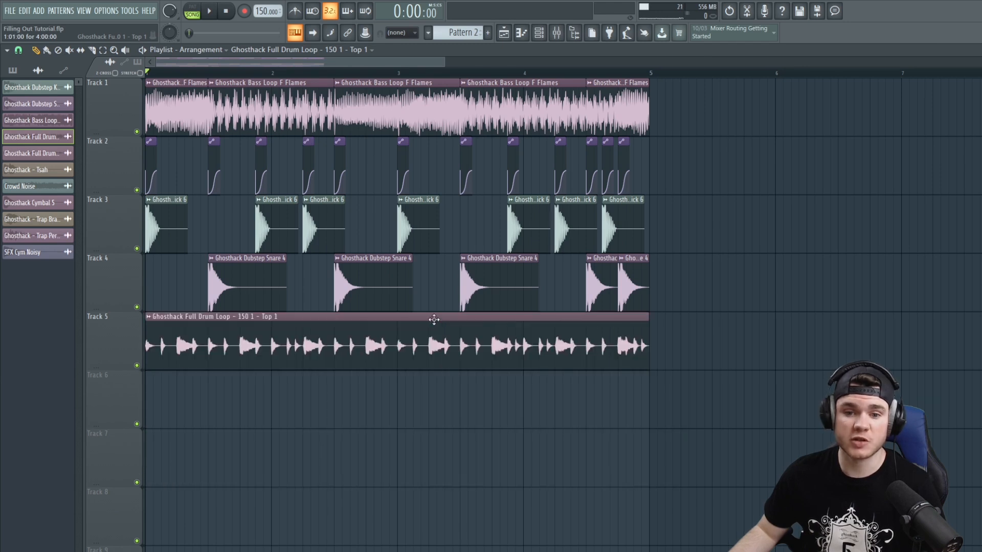
pyautogui.rightClick(136, 366)
pyautogui.press('space')
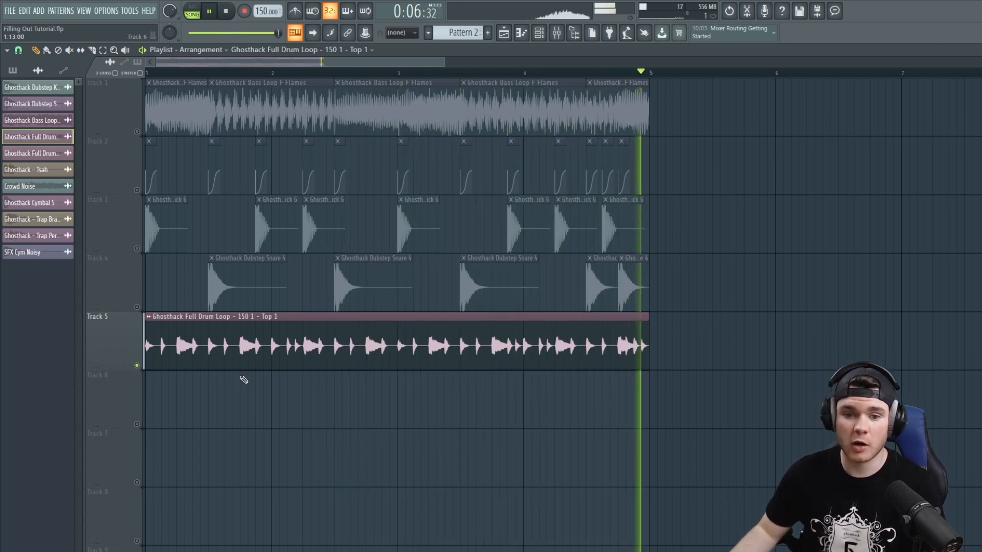
# - Enable Track 2's automation clips alongside the soloed Track 5 drum loop to audition the two together
pyautogui.click(136, 190)
pyautogui.press('space')
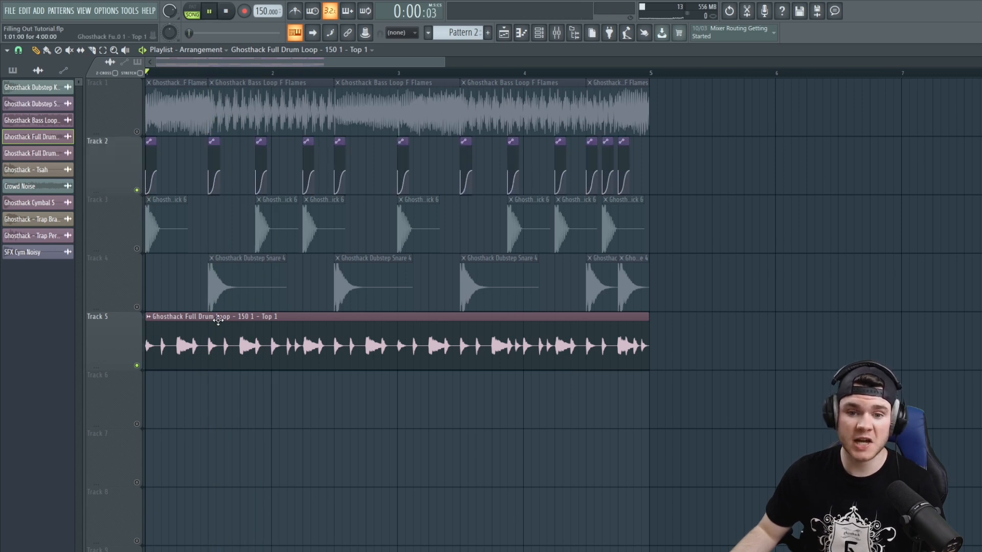
pyautogui.press('space')
# - Restore all tracks and play the full arrangement with the Top 1 drum loop included
pyautogui.rightClick(137, 191)
pyautogui.rightClick(137, 191)
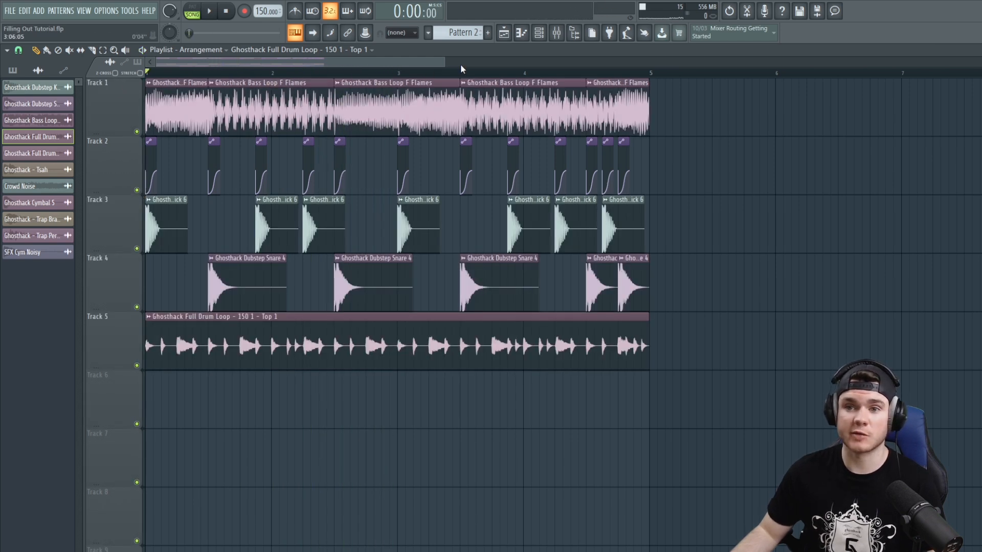
pyautogui.press('space')
pyautogui.moveTo(444, 62); pyautogui.dragTo(431, 63)
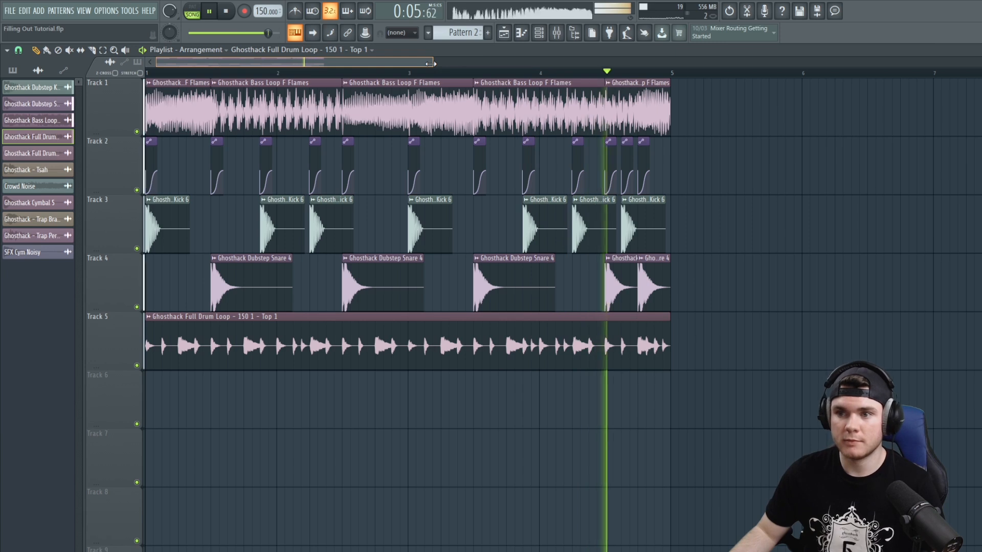
pyautogui.press('space')
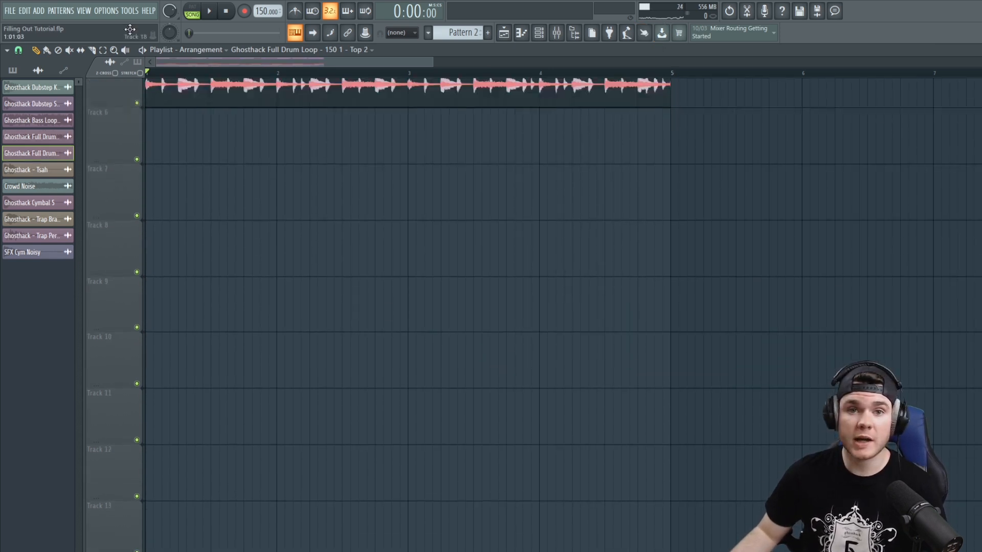
# - Move the Ghosthack Full Drum Loop Top 2 clips to Track 6 and play that track soloed
pyautogui.moveTo(129, 29); pyautogui.dragTo(111, 387)
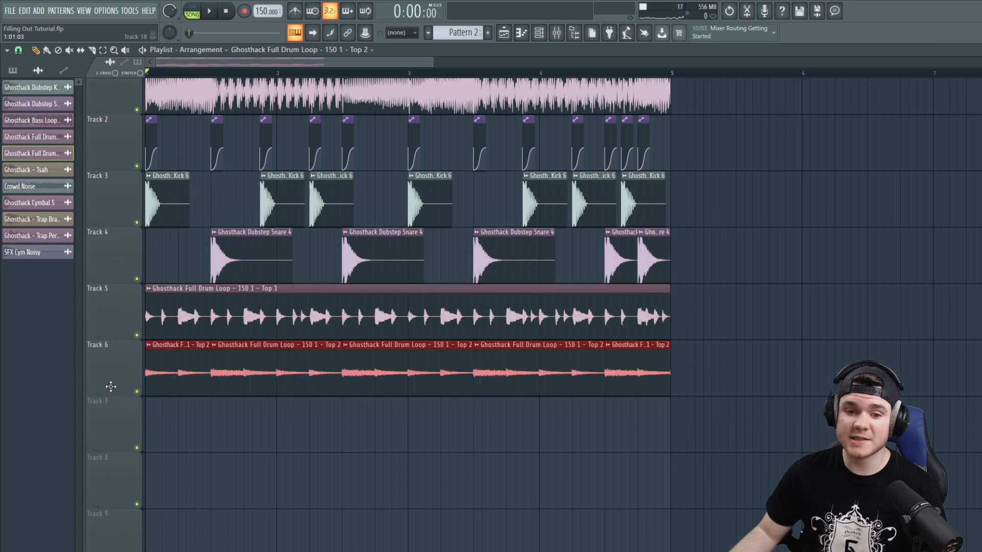
pyautogui.rightClick(136, 392)
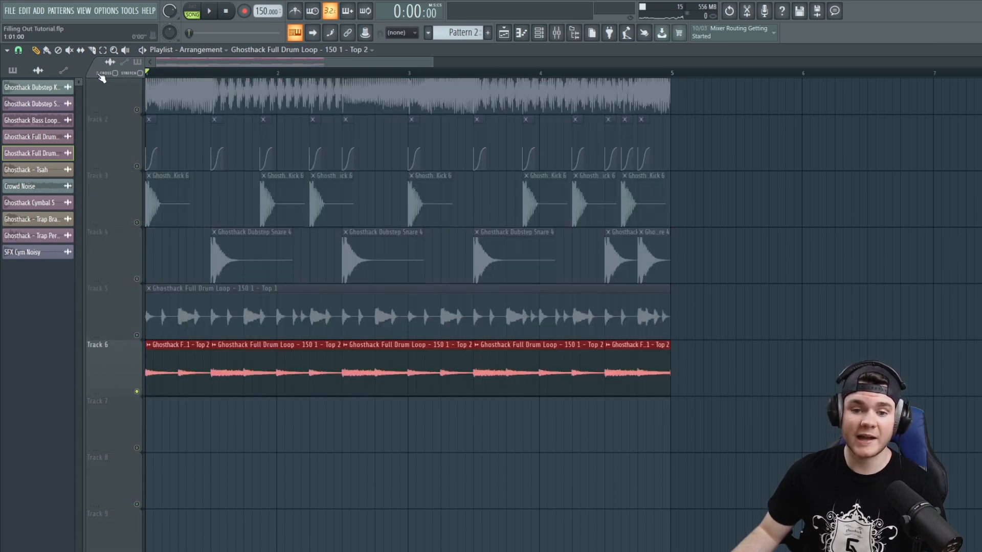
pyautogui.press('space')
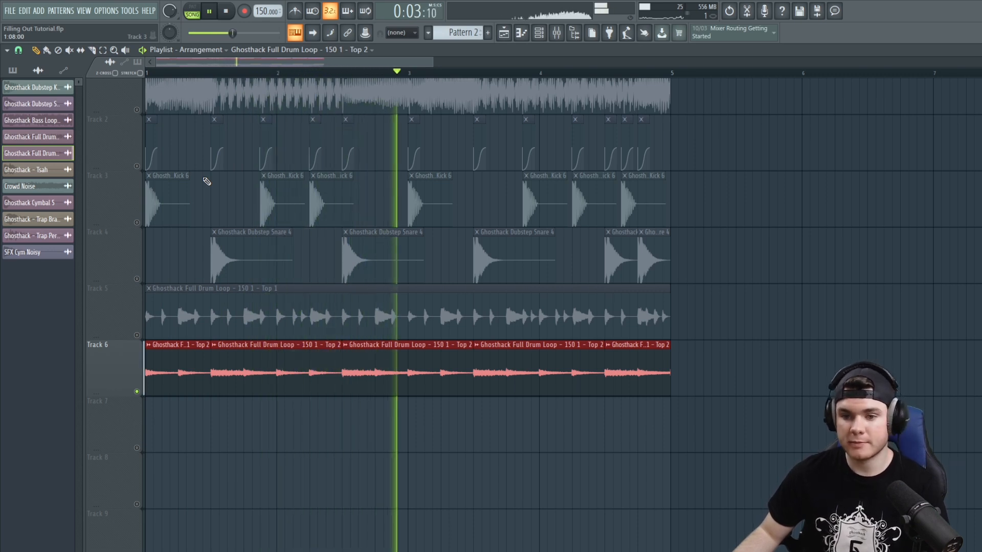
pyautogui.press('space')
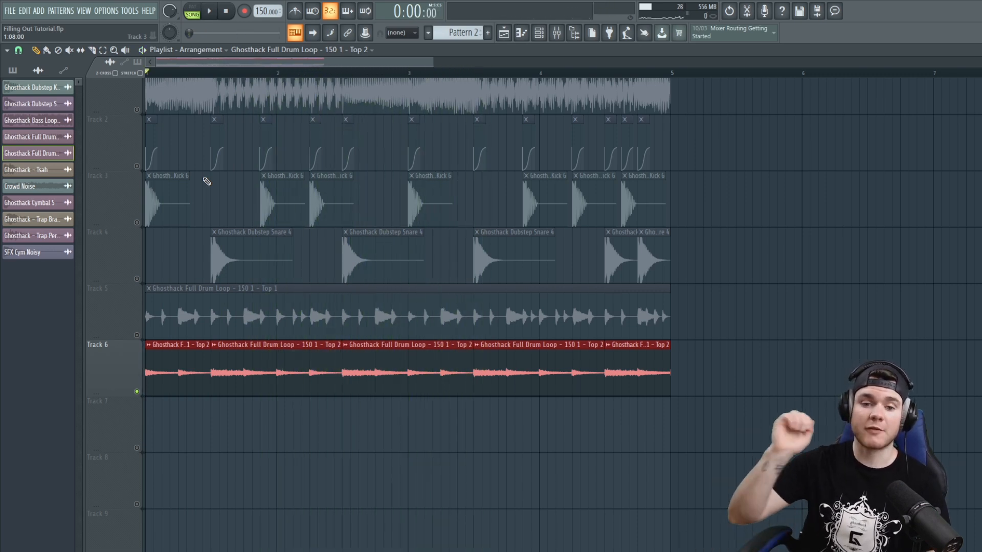
# - Audition the Top 2 loop with the Track 3 kicks and Track 4 snares, and with all tracks playing
pyautogui.click(137, 222)
pyautogui.click(137, 279)
pyautogui.press('space')
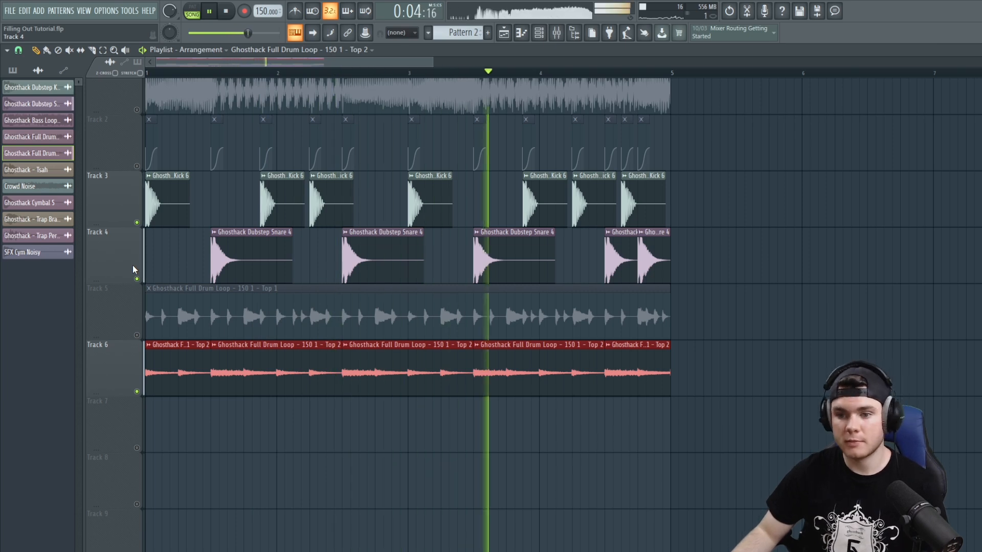
pyautogui.press('space')
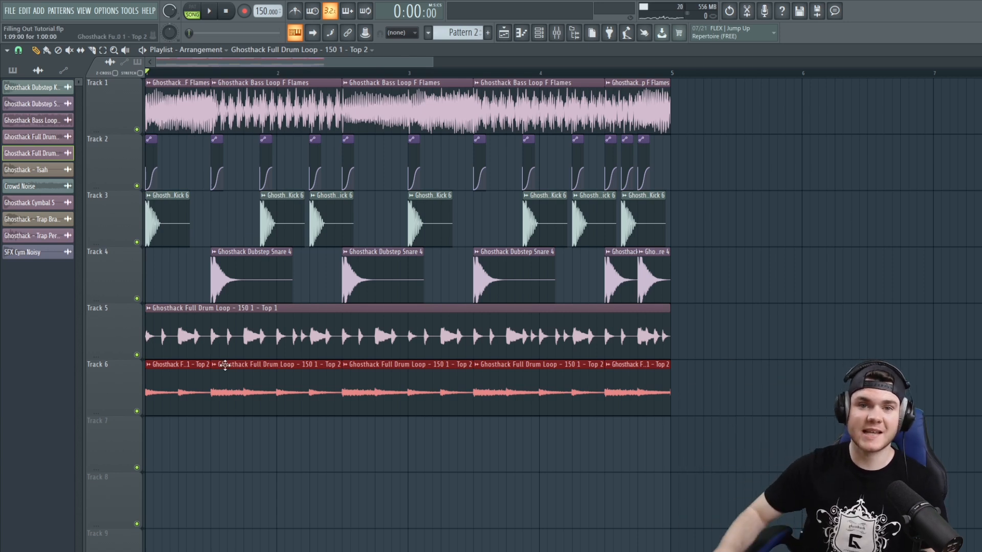
pyautogui.press('space')
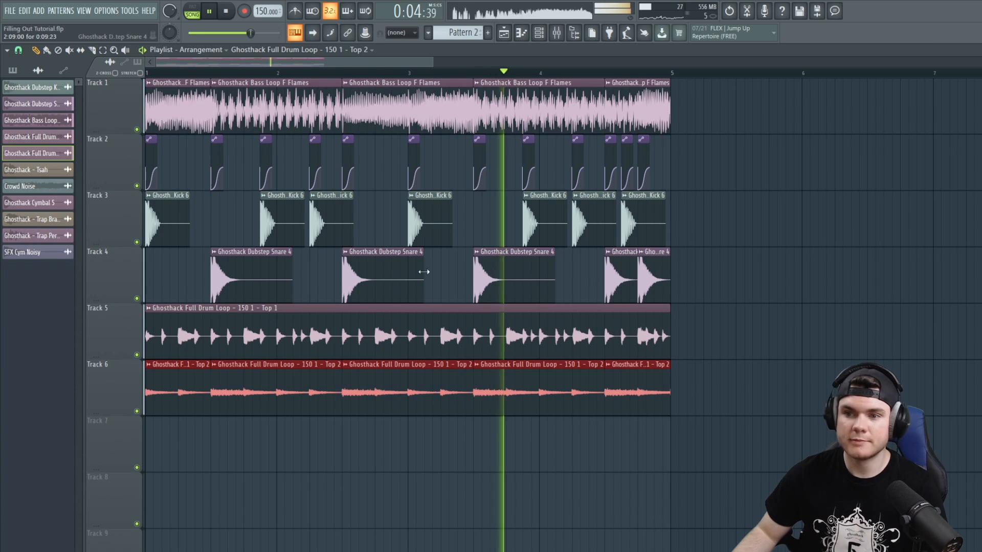
pyautogui.press('space')
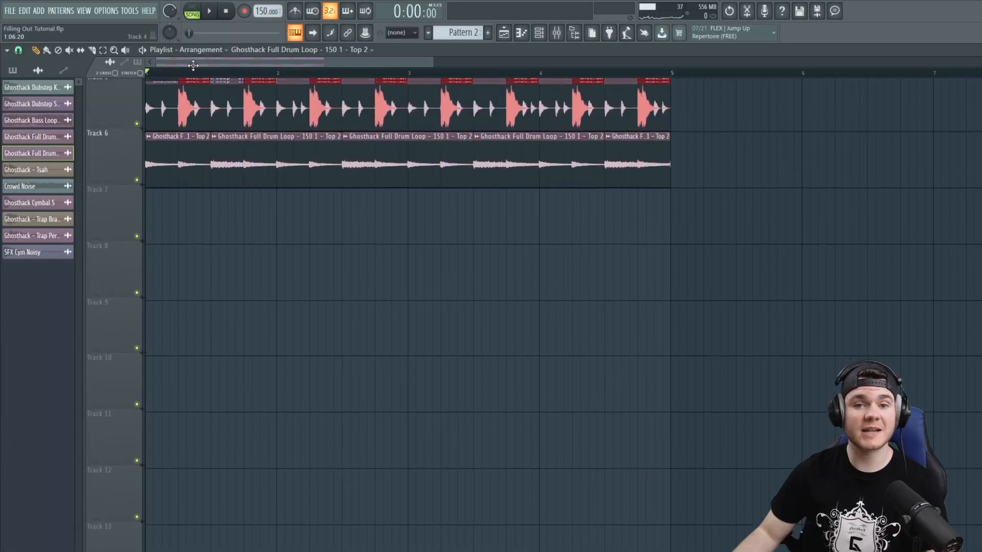
# - Place the selected Ghosthack - Tsah clips on Track 7 and solo that track
pyautogui.scroll(3, 192, 213)
pyautogui.scroll(4, 195, 260)
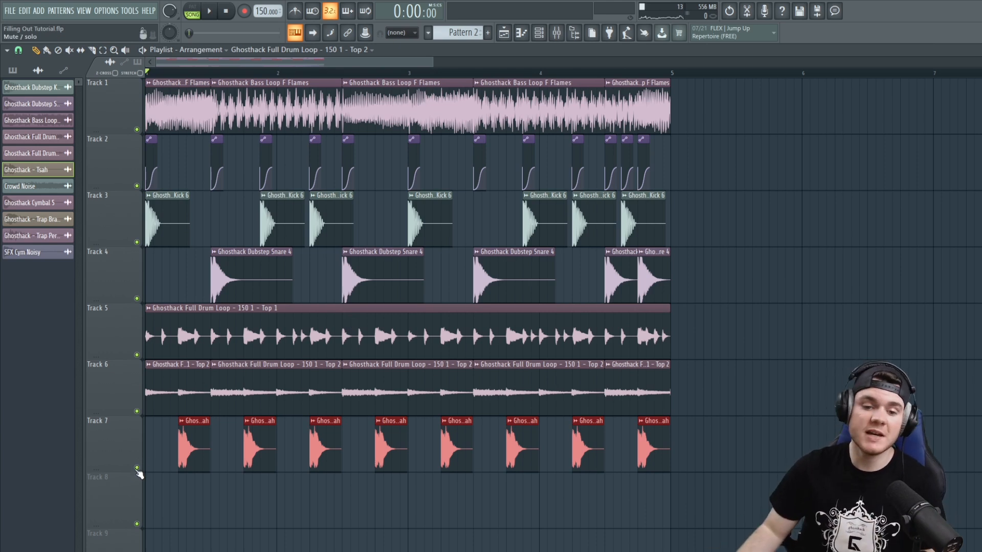
pyautogui.rightClick(137, 469)
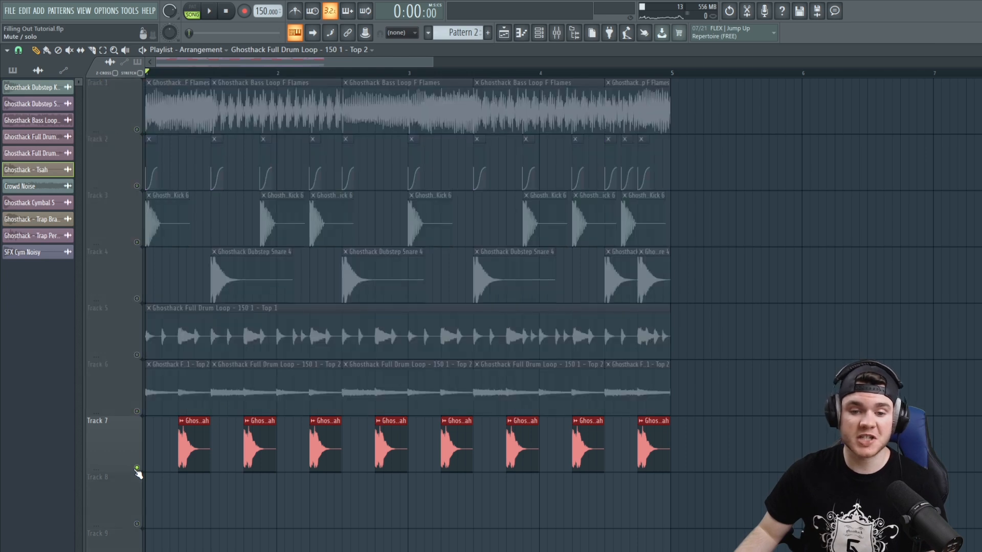
# - Inspect the Ghosthack - Tsah sample's channel settings and waveform, and start playback of the soloed track
pyautogui.doubleClick(182, 450)
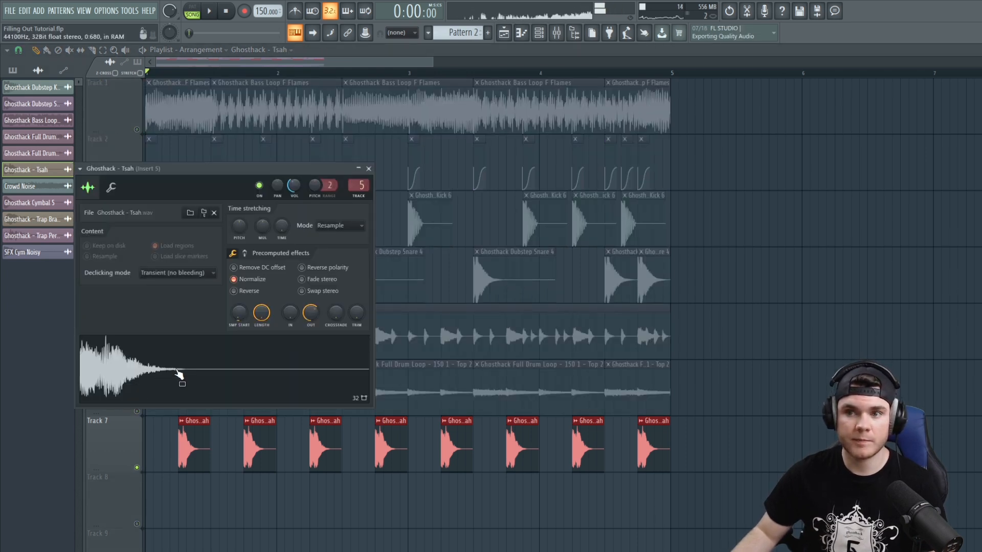
pyautogui.moveTo(188, 173); pyautogui.dragTo(265, 153)
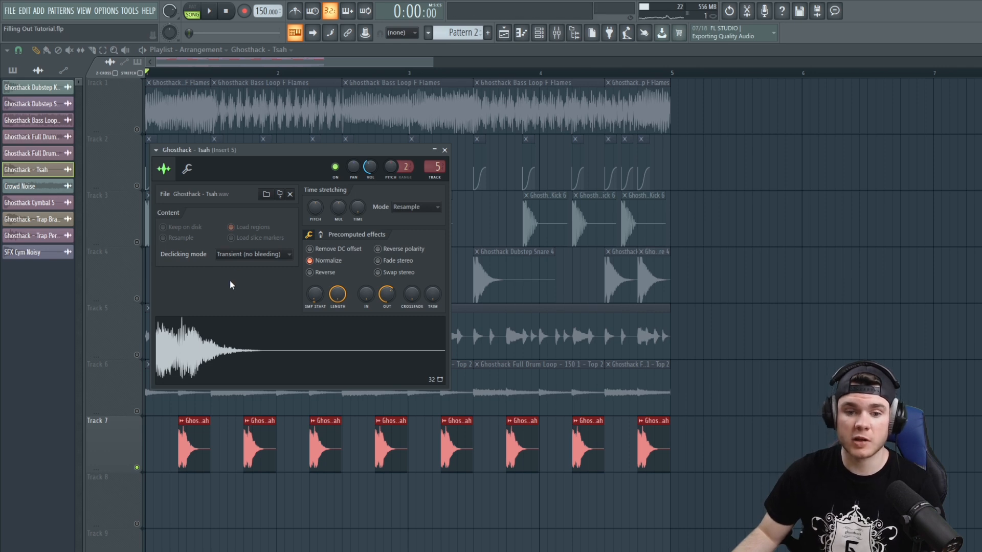
pyautogui.press('space')
pyautogui.click(445, 150)
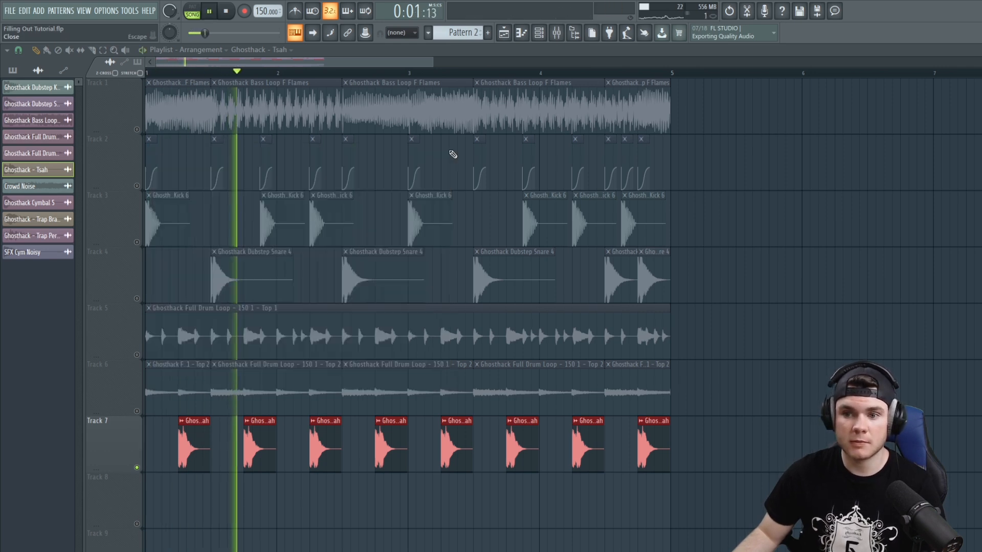
# - Audition the Tsah clips together with Track 5's drum loop, and with all tracks enabled
pyautogui.click(137, 354)
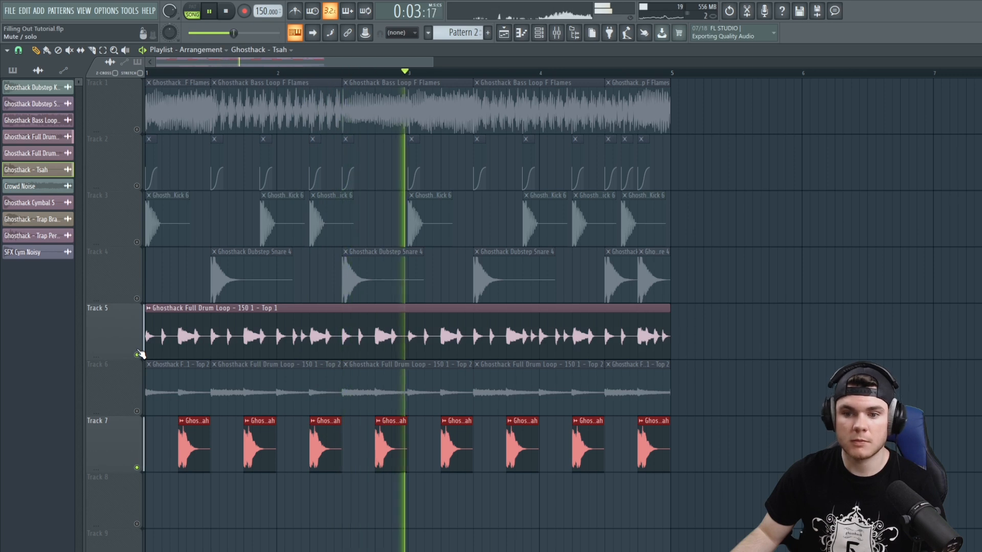
pyautogui.click(137, 354)
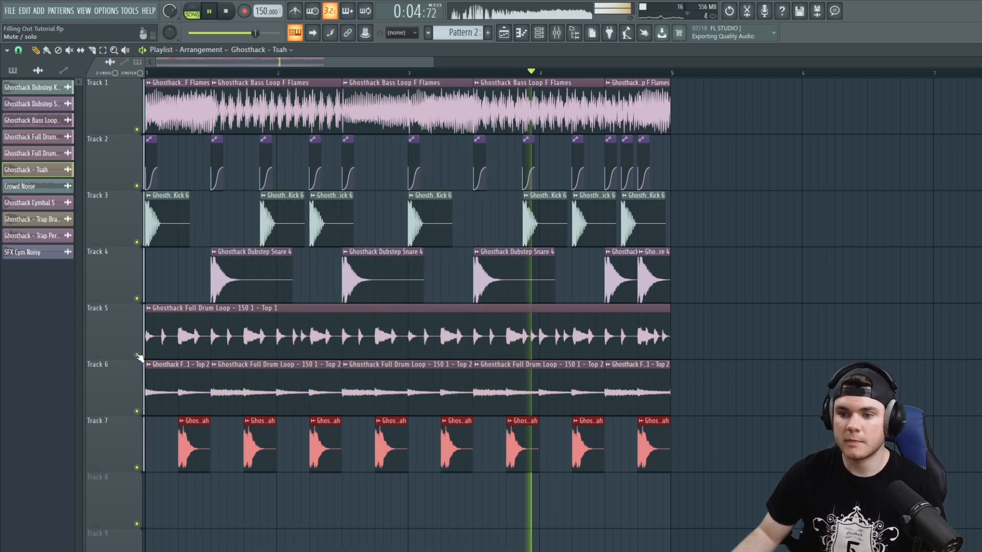
pyautogui.press('space')
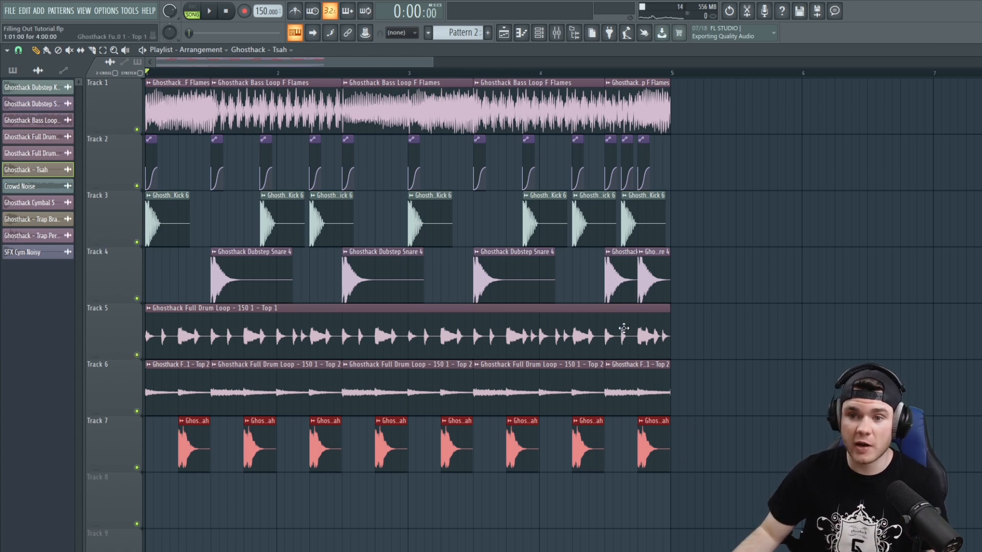
# - Move the Crowd Noise clip from Track 12 up to Track 8
pyautogui.scroll(-3, 409, 307)
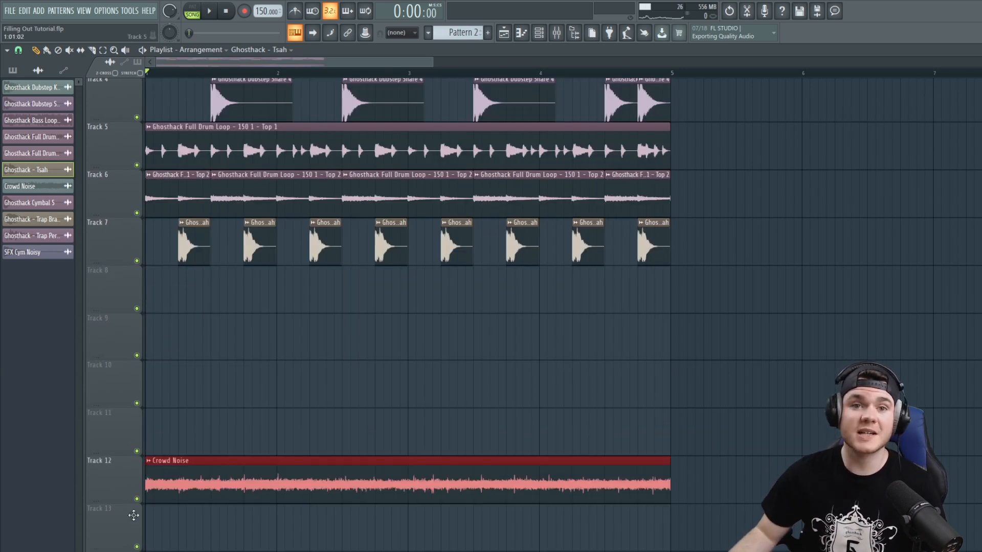
pyautogui.moveTo(148, 482); pyautogui.dragTo(143, 293)
pyautogui.scroll(3, 563, 291)
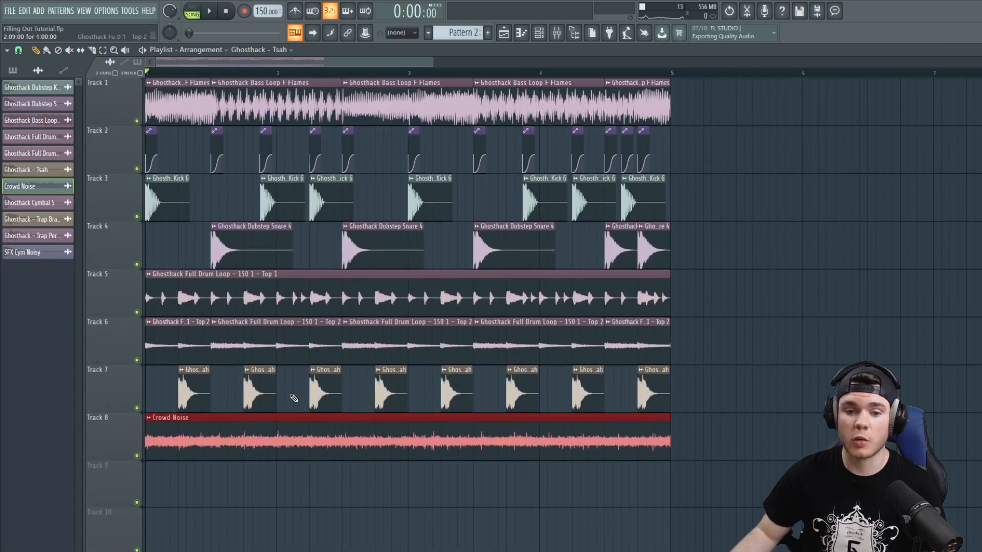
# - Solo the Crowd Noise on Track 8, enable Track 2's automation clips with it, and play them
pyautogui.rightClick(137, 455)
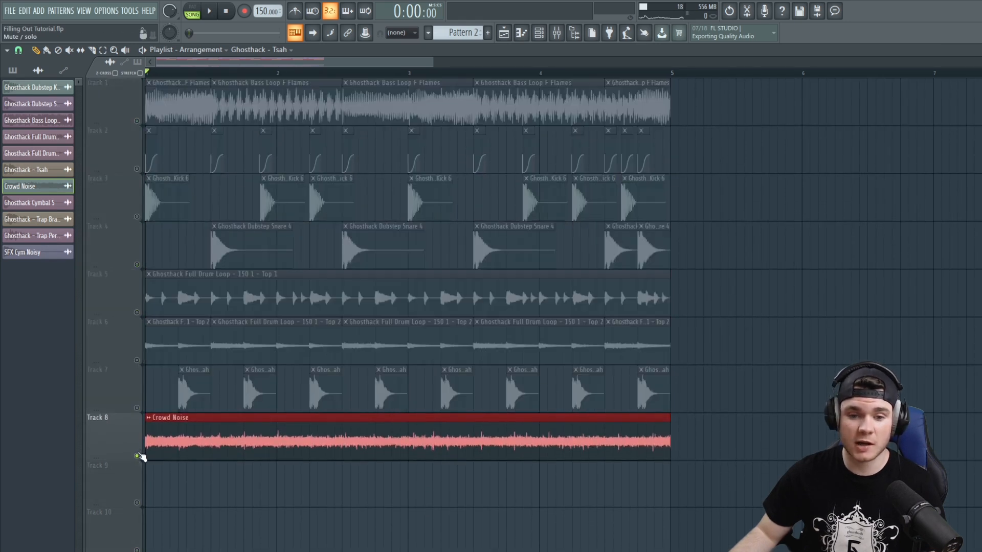
pyautogui.click(137, 169)
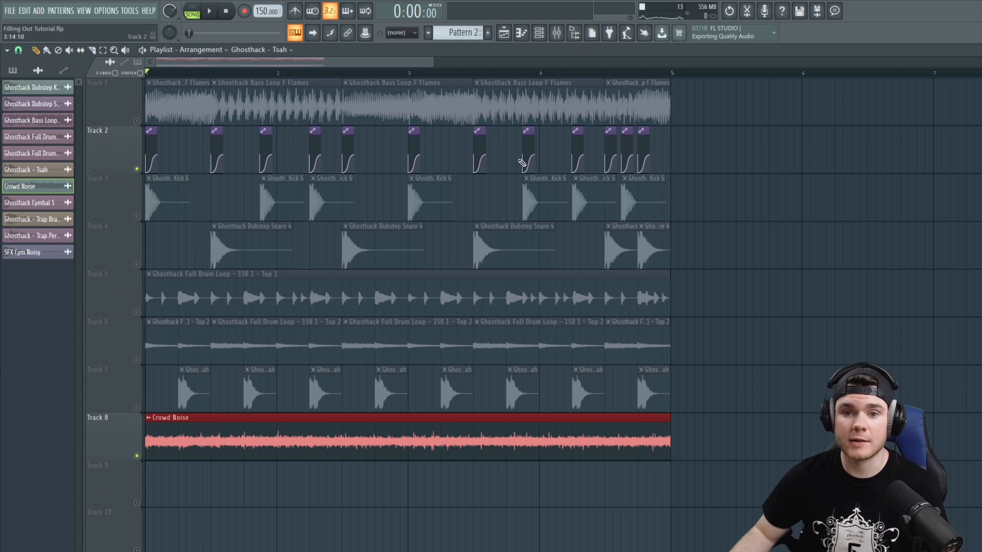
pyautogui.press('space')
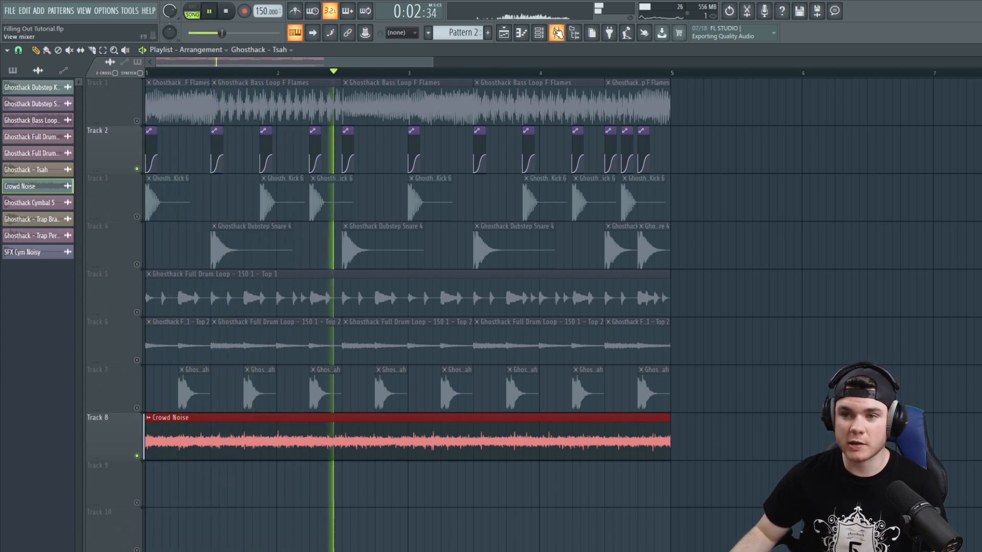
# - Raise the post gain of Maximus on the master mixer track to about 15.2 dB while playing the crowd noise
pyautogui.click(556, 33)
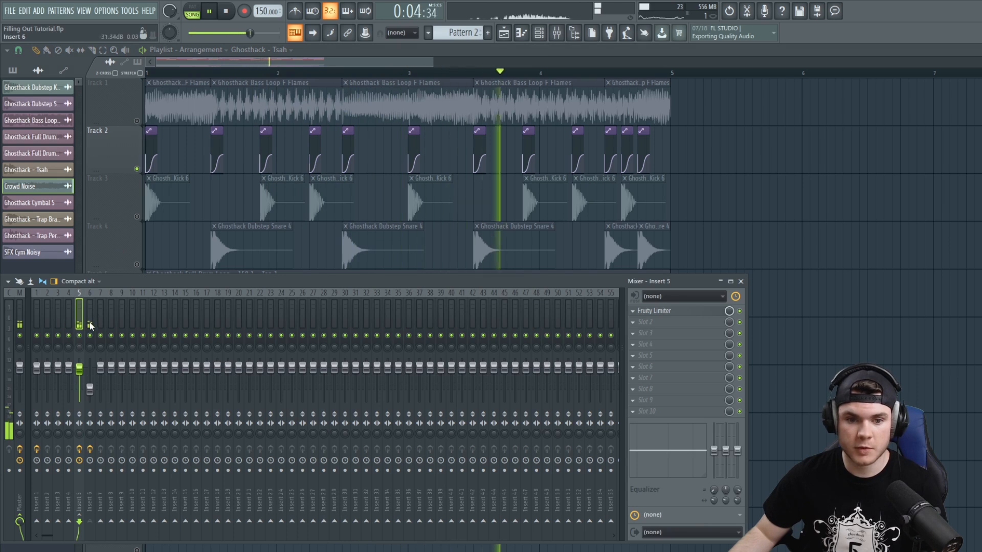
pyautogui.press('space')
pyautogui.click(23, 313)
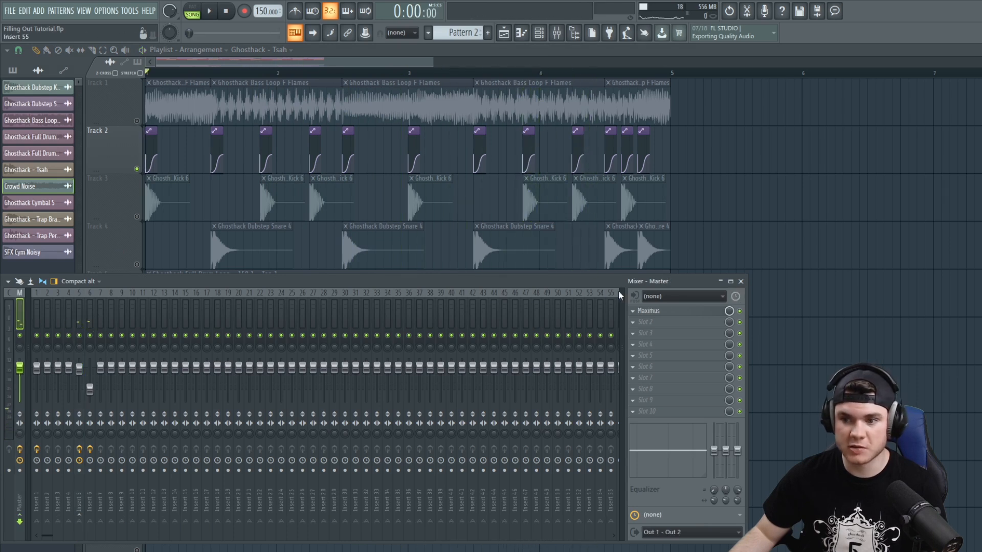
pyautogui.click(652, 311)
pyautogui.press('space')
pyautogui.moveTo(151, 267); pyautogui.dragTo(152, 223)
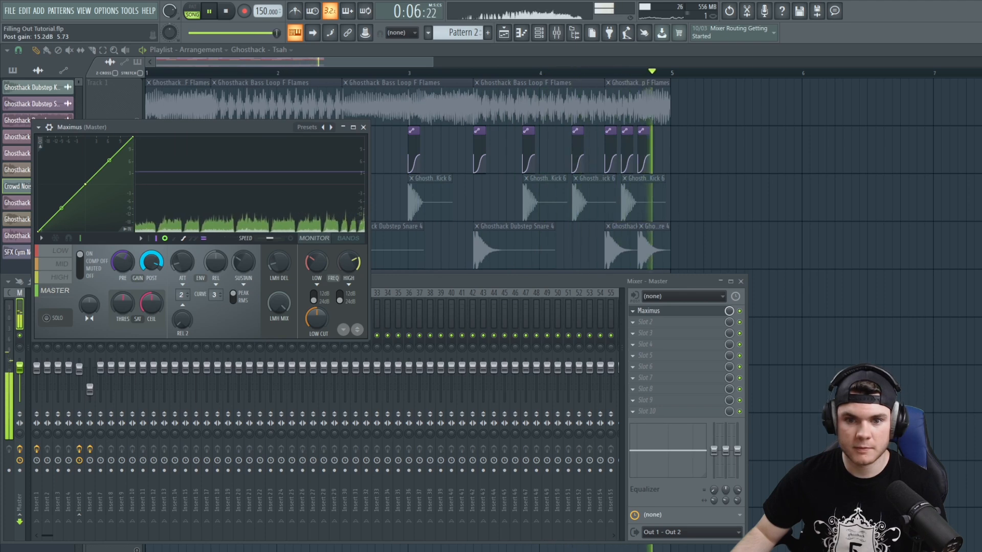
pyautogui.press('space')
# - Reset the Maximus post gain to its default and close the plug-in and the mixer
pyautogui.rightClick(154, 265)
pyautogui.click(168, 272)
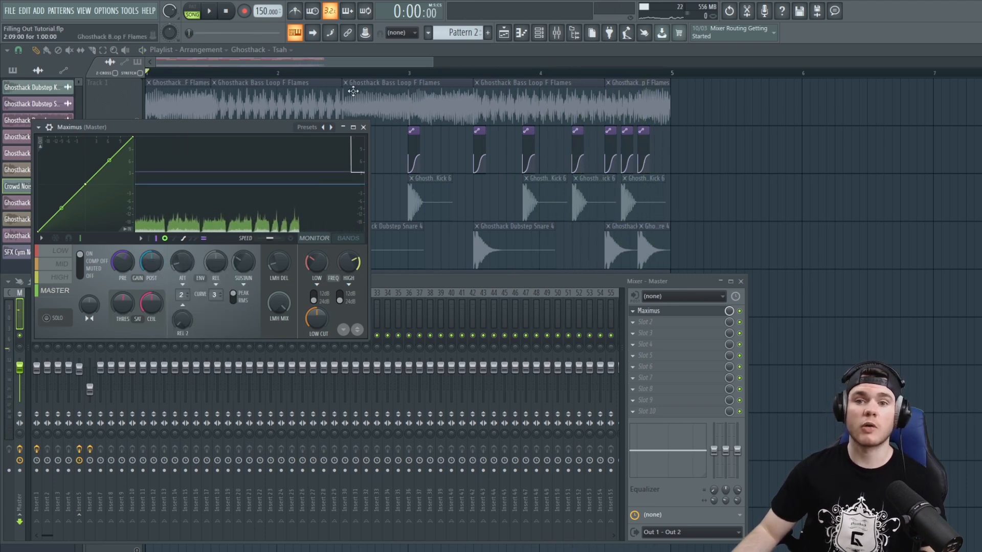
pyautogui.click(364, 127)
pyautogui.press('F9')
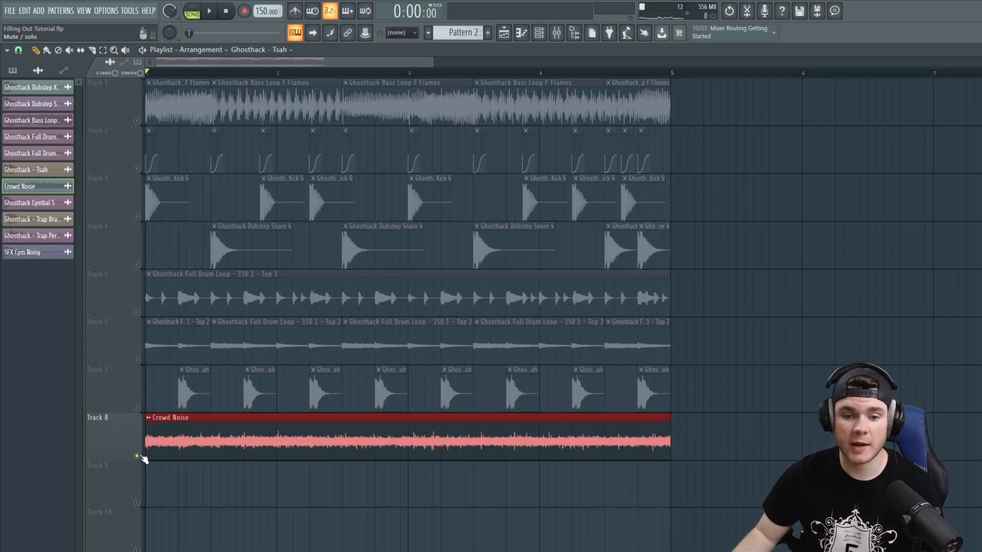
# - Unsolo Track 8 and play the full arrangement with the Crowd Noise included
pyautogui.rightClick(137, 456)
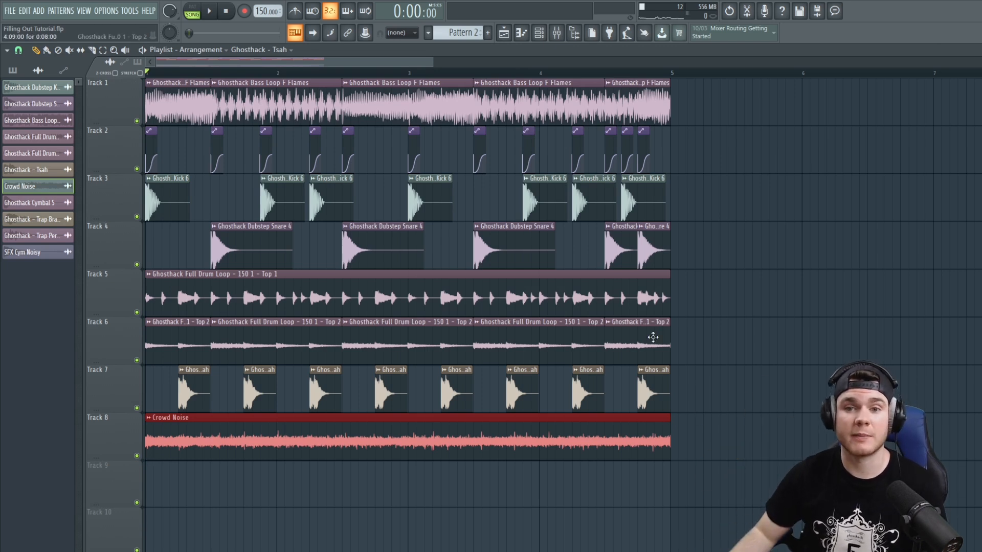
pyautogui.press('space')
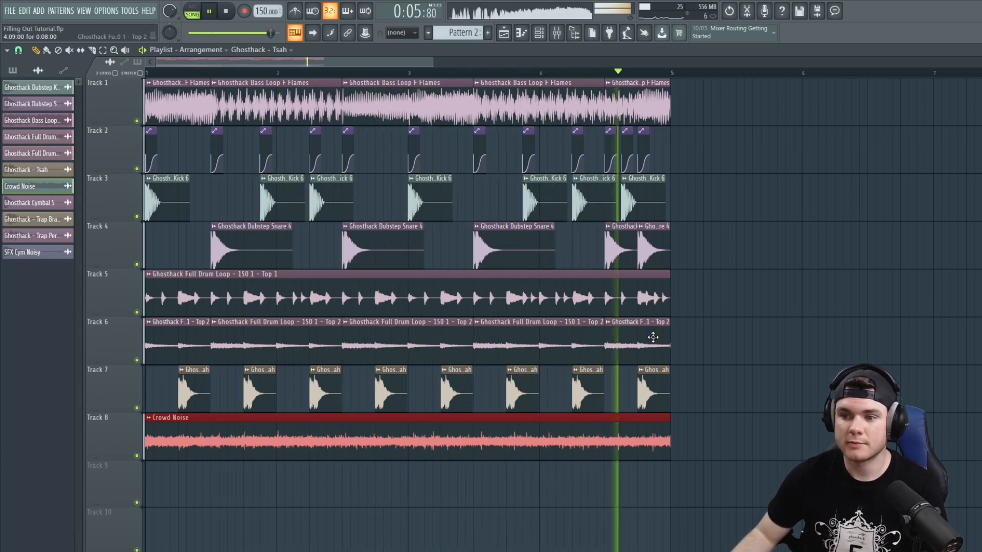
pyautogui.press('space')
# - Fine-tune the Crowd Noise channel's volume while playing the arrangement, and close its channel settings
pyautogui.doubleClick(303, 444)
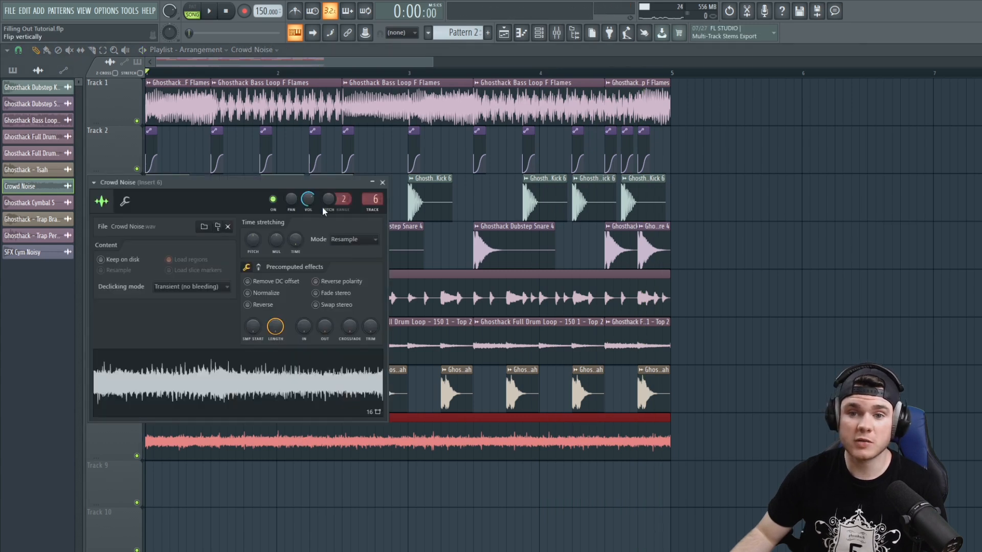
pyautogui.press('space')
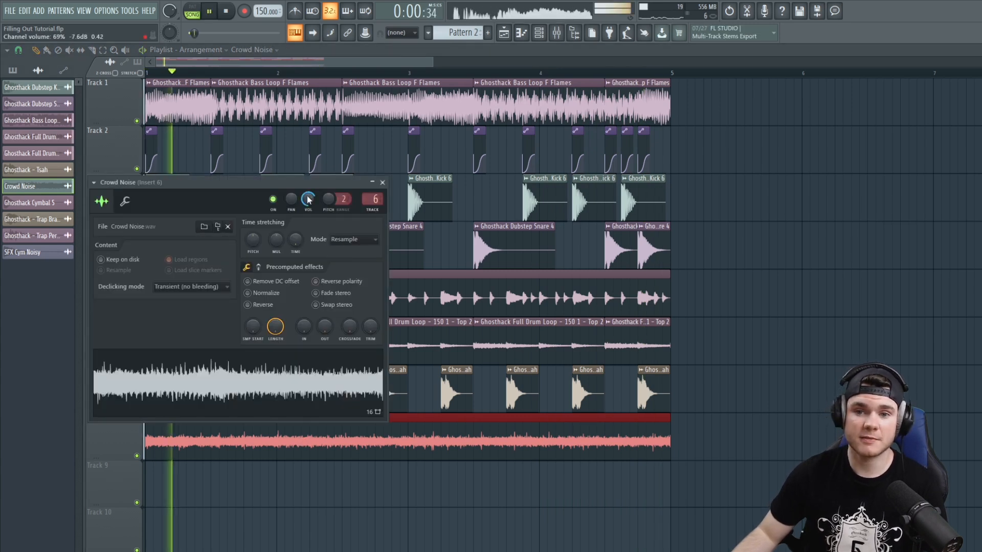
pyautogui.moveTo(307, 197); pyautogui.dragTo(307, 199)
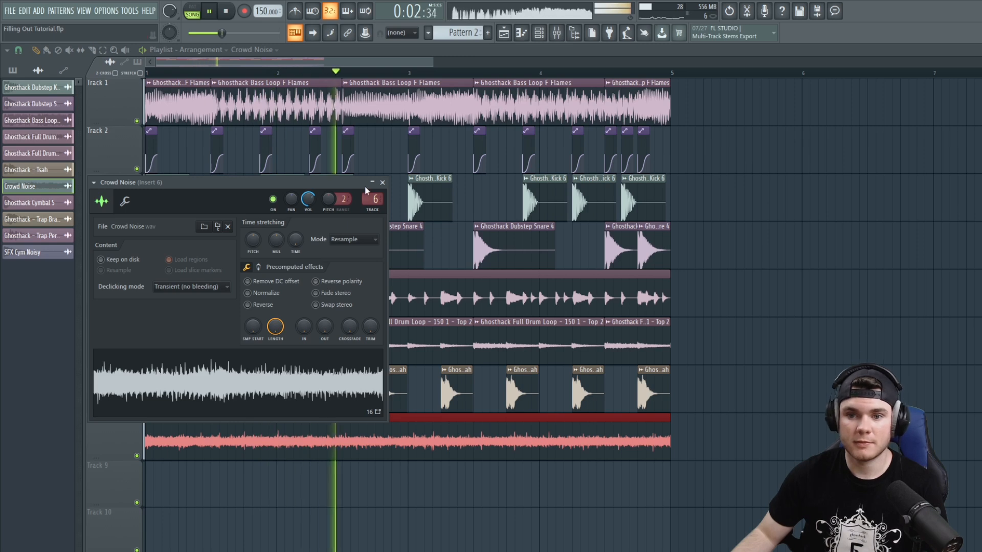
pyautogui.click(383, 182)
pyautogui.press('space')
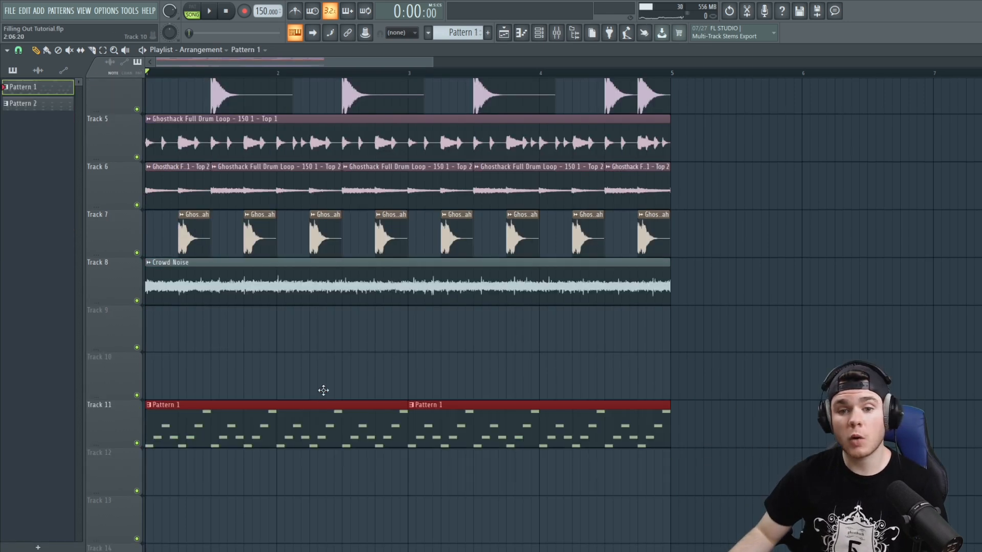
# - Move the two Pattern 1 clips up to Track 9, directly below the Crowd Noise
pyautogui.moveTo(321, 389); pyautogui.dragTo(326, 331)
pyautogui.scroll(3, 667, 392)
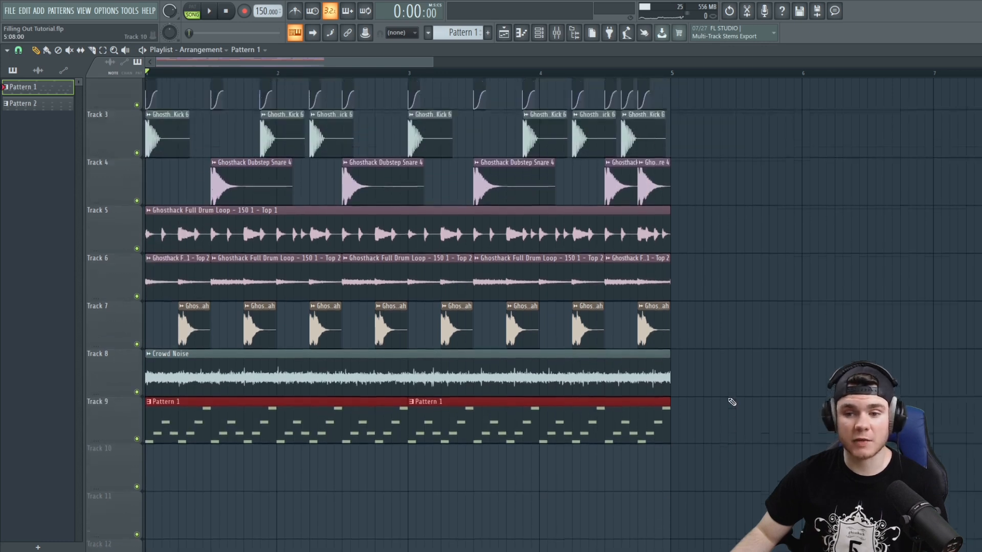
pyautogui.scroll(-3, 410, 307)
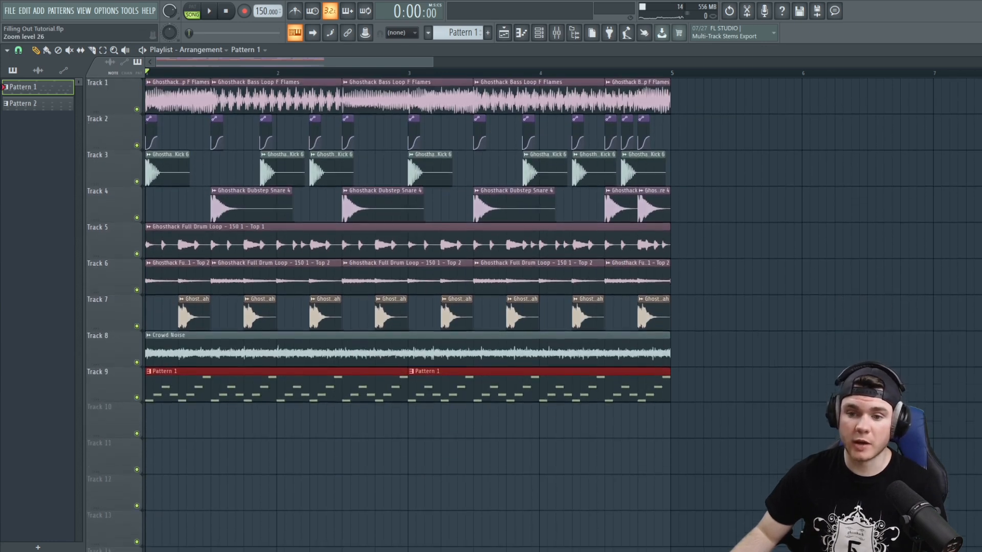
# - Solo Track 9 and play the Pattern 1 arpeggio on its own
pyautogui.rightClick(136, 379)
pyautogui.press('space')
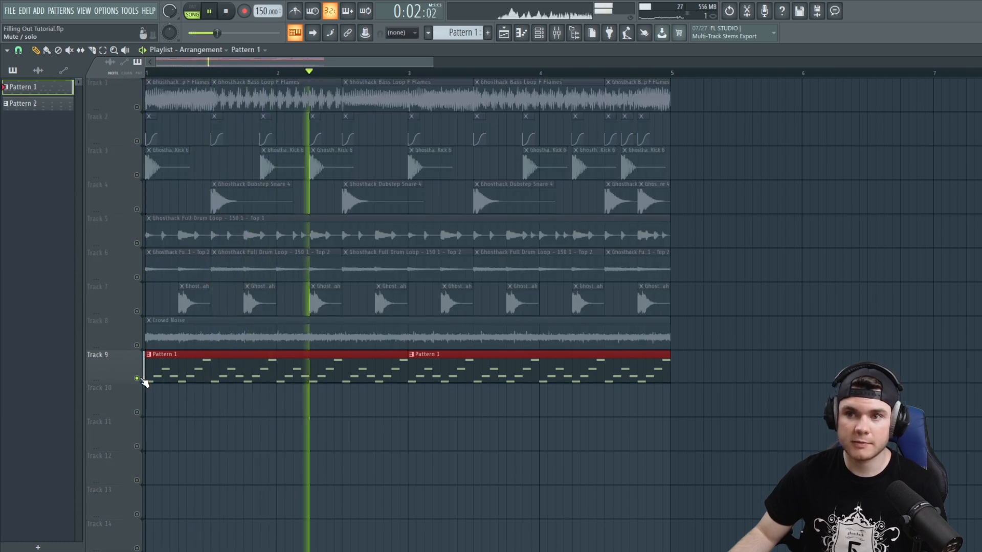
pyautogui.press('space')
# - Examine the Serum arpeggio notes of Pattern 1 in the piano roll and play them briefly
pyautogui.doubleClick(205, 368)
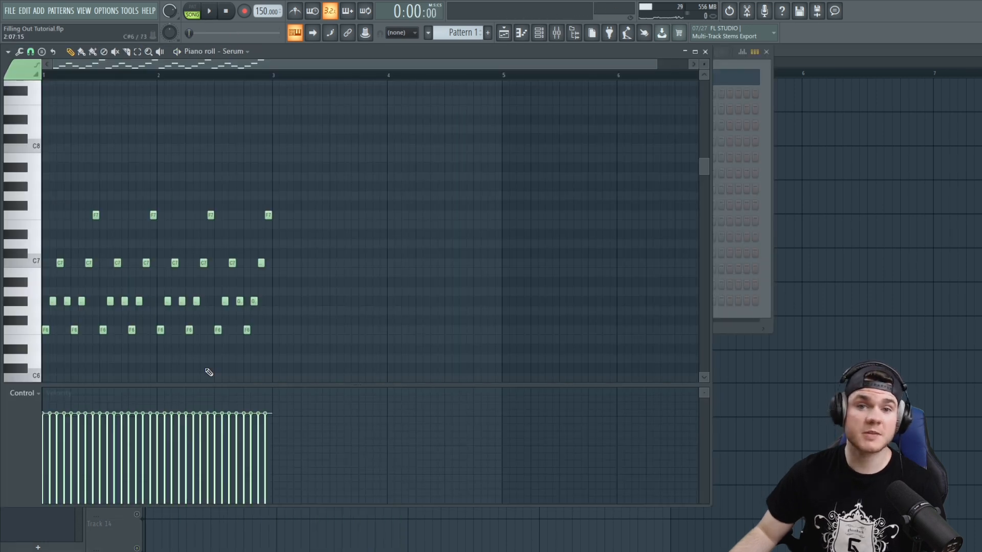
pyautogui.moveTo(657, 62); pyautogui.dragTo(344, 103)
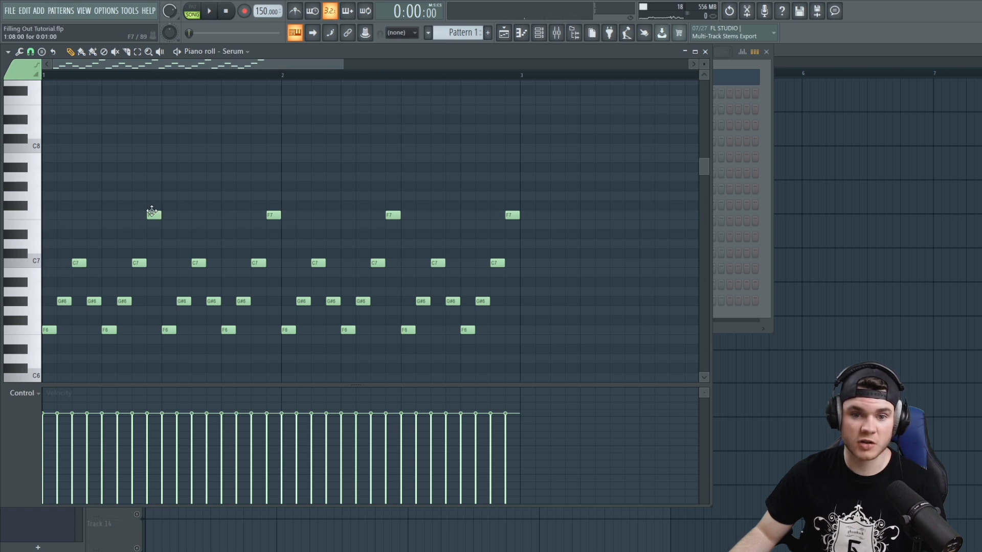
pyautogui.press('space')
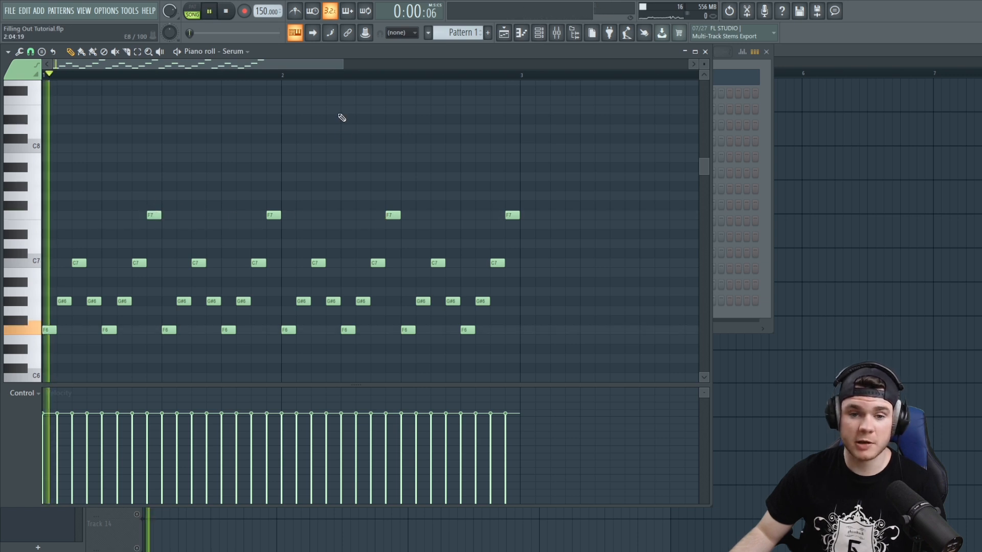
pyautogui.press('space')
pyautogui.click(705, 52)
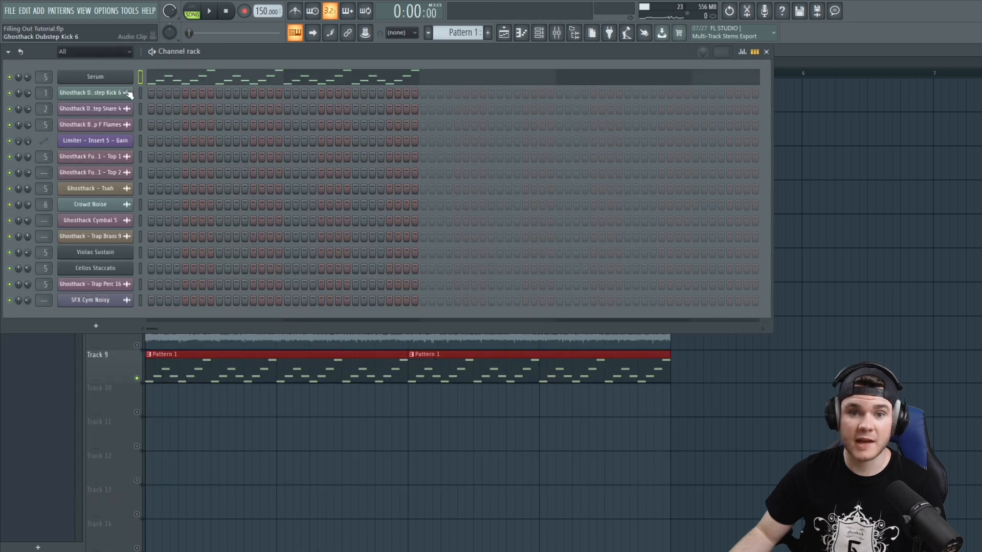
# - Switch off Serum's sub oscillator during playback, review its effects chain, and close the plug-in
pyautogui.click(115, 80)
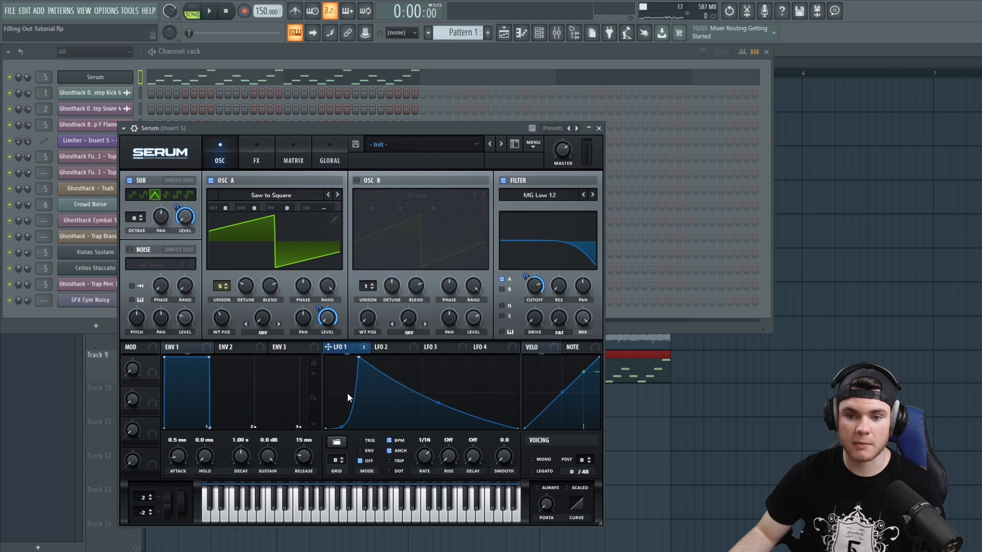
pyautogui.press('space')
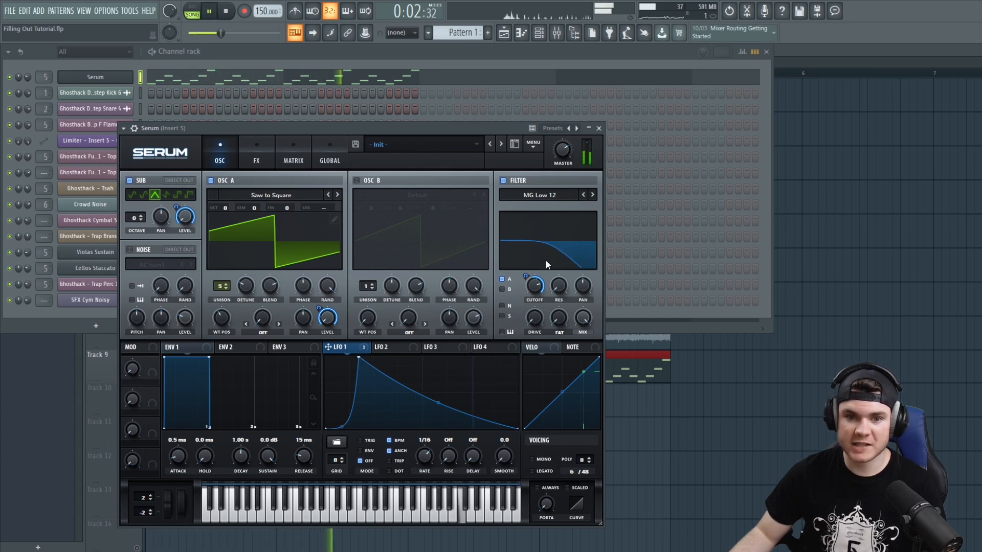
pyautogui.click(131, 183)
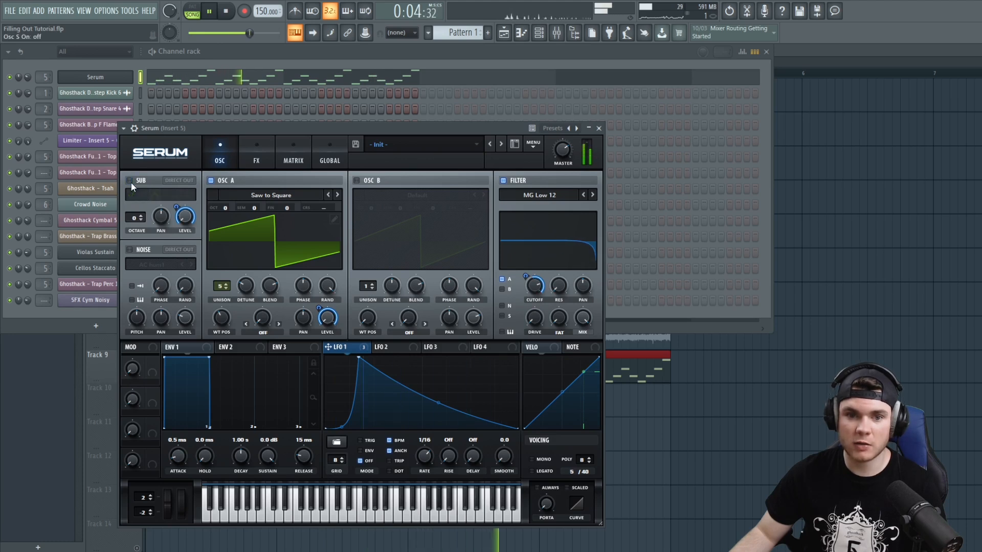
pyautogui.click(259, 139)
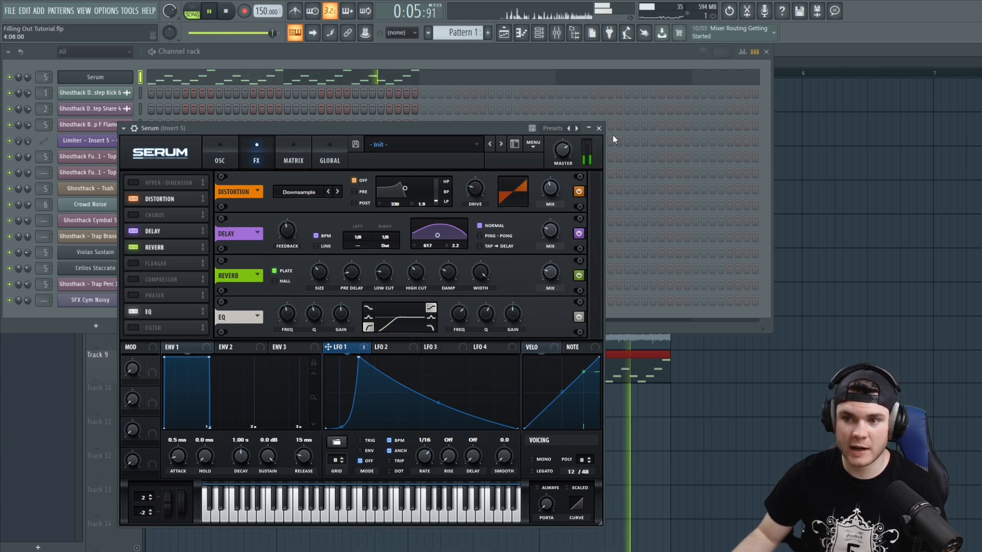
pyautogui.click(599, 128)
pyautogui.press('space')
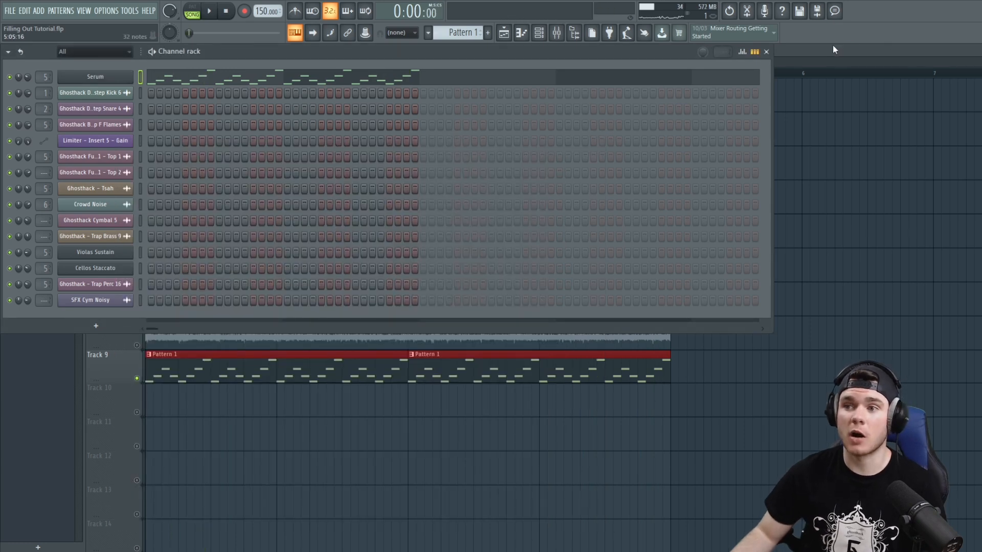
# - Return to the playlist, unsolo Track 9 and play the full arrangement with the arpeggio included
pyautogui.press('F6')
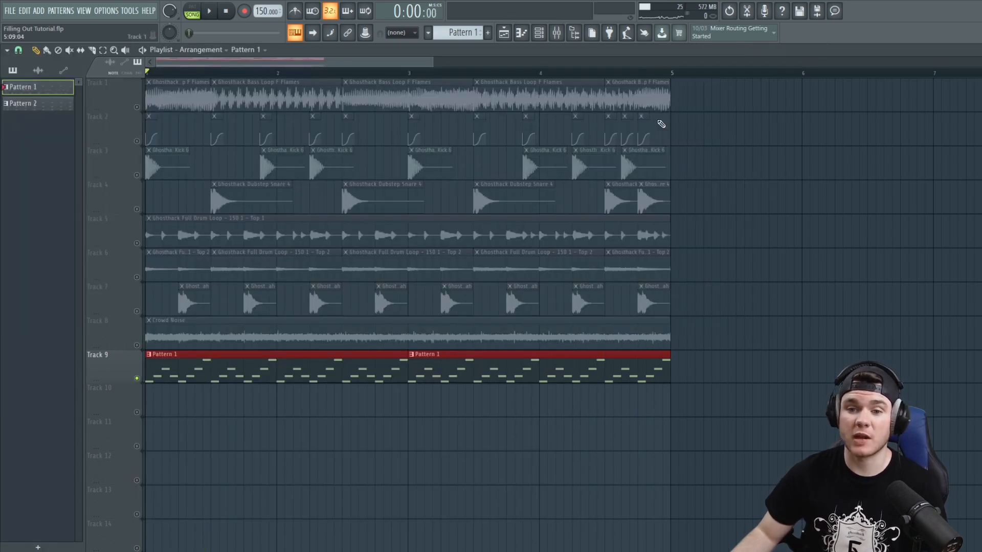
pyautogui.keyDown('ctrl'); pyautogui.click(136, 379); pyautogui.keyUp('ctrl')
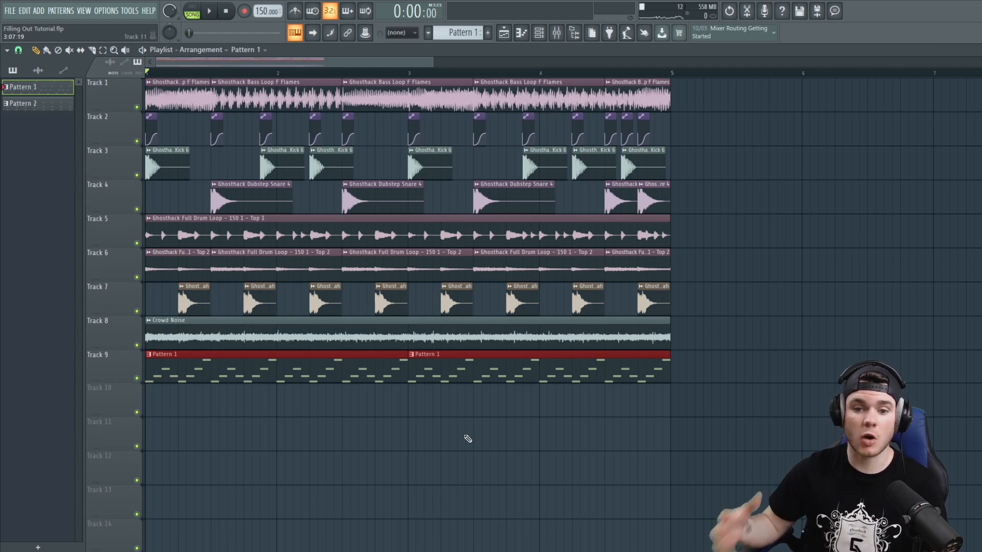
pyautogui.press('space')
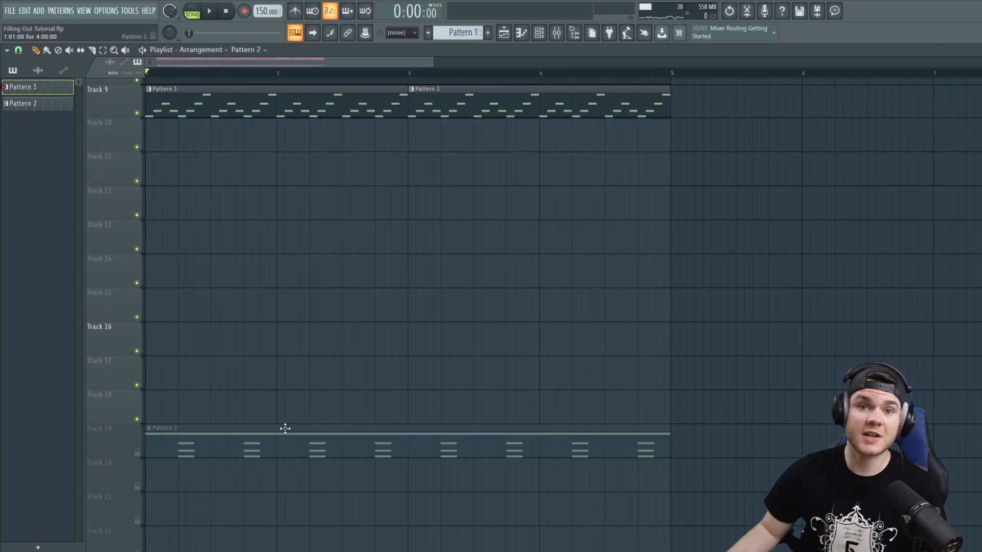
# - Move the Pattern 2 clip to Track 10, solo that track and play it from the start
pyautogui.moveTo(285, 427)
pyautogui.mouseDown()
pyautogui.moveTo(305, 35)
pyautogui.moveTo(272, 414)
pyautogui.mouseUp()
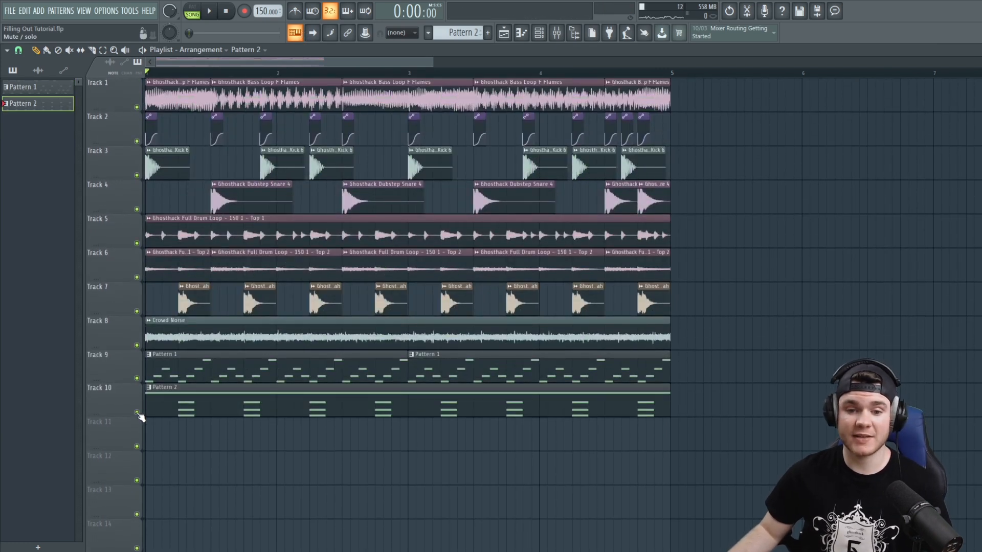
pyautogui.rightClick(138, 415)
pyautogui.click(172, 73)
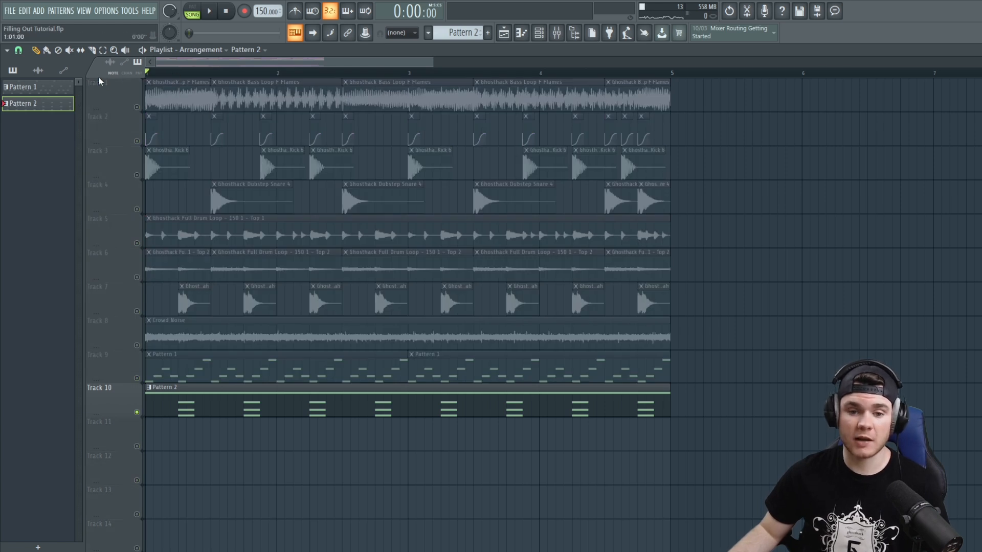
pyautogui.press('space')
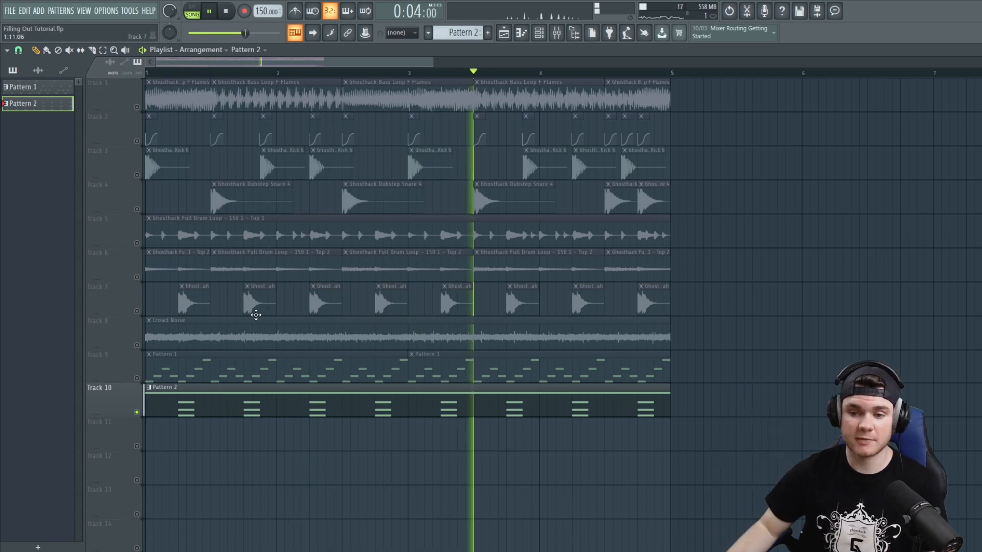
# - Examine the sustained Violas Sustain note of Pattern 2 in the piano roll, stopping playback
pyautogui.doubleClick(307, 407)
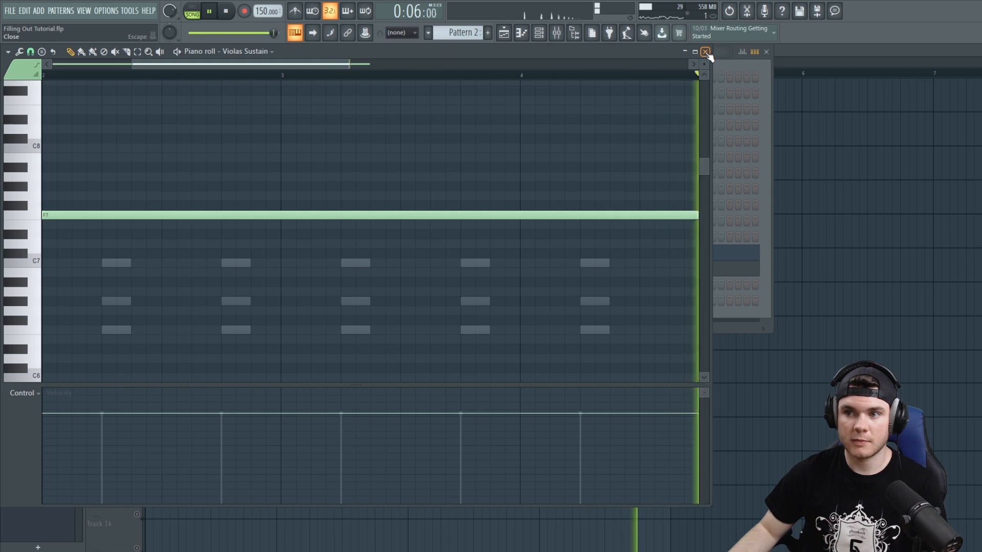
pyautogui.click(706, 51)
pyautogui.press('space')
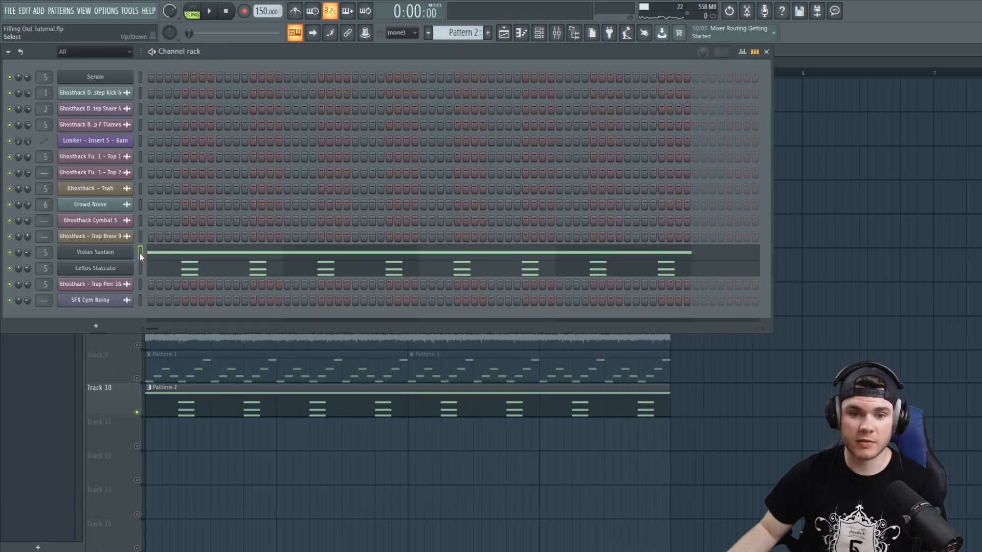
pyautogui.click(163, 256)
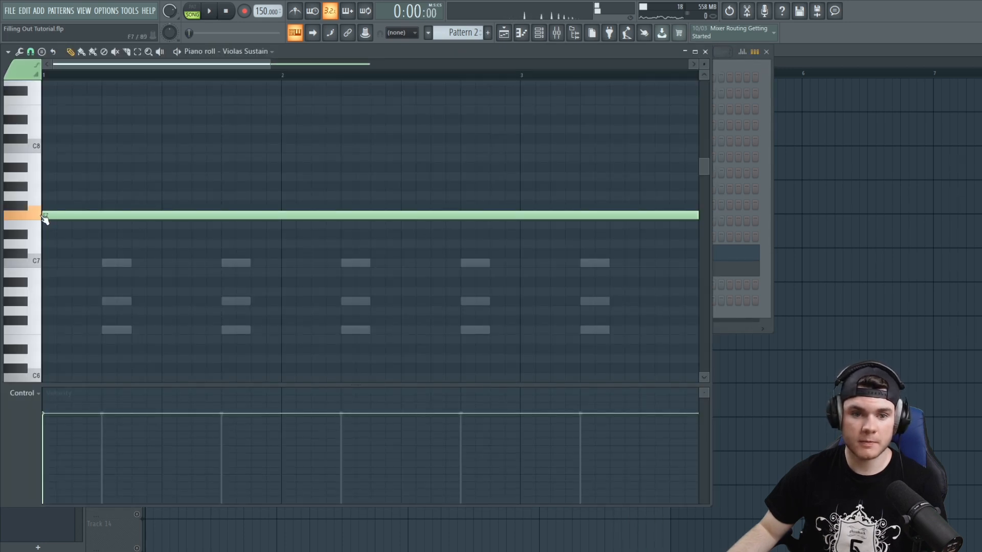
pyautogui.click(706, 52)
# - Inspect the Violas Sustain preset from the Essential Strings pack in FLEX, and close the plug-in
pyautogui.click(115, 261)
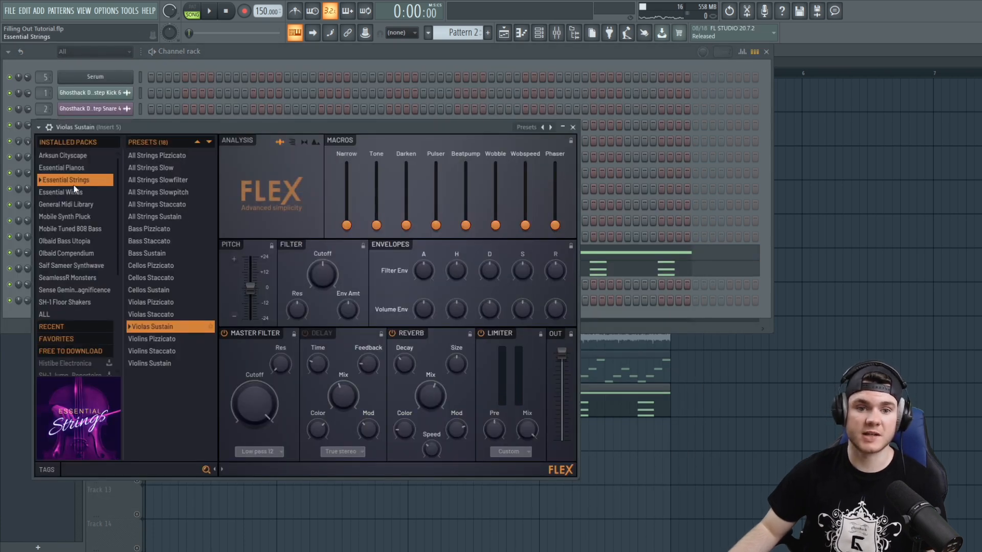
pyautogui.moveTo(179, 128); pyautogui.dragTo(219, 129)
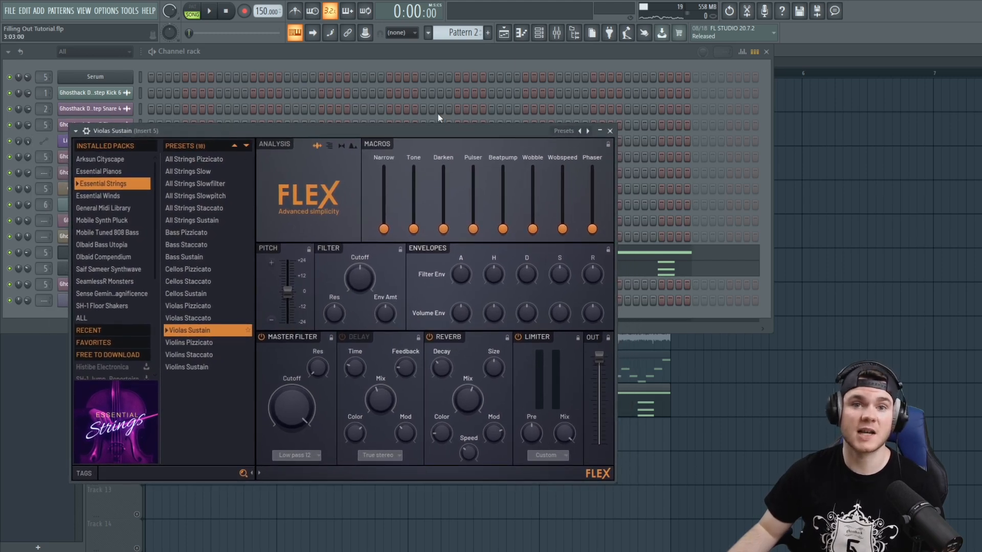
pyautogui.click(611, 130)
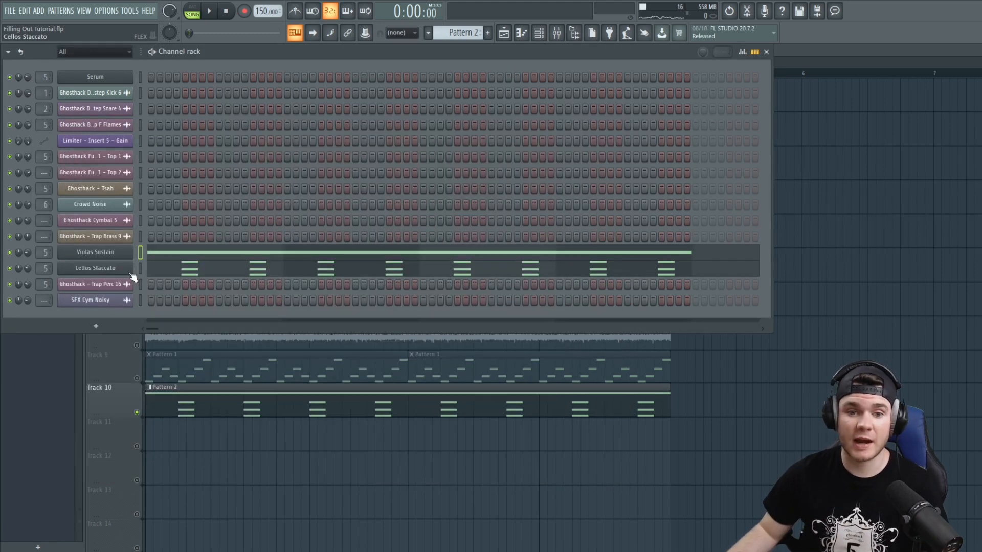
# - Examine the Cellos Staccato chords in the piano roll, play Pattern 2, and return to the playlist
pyautogui.click(173, 271)
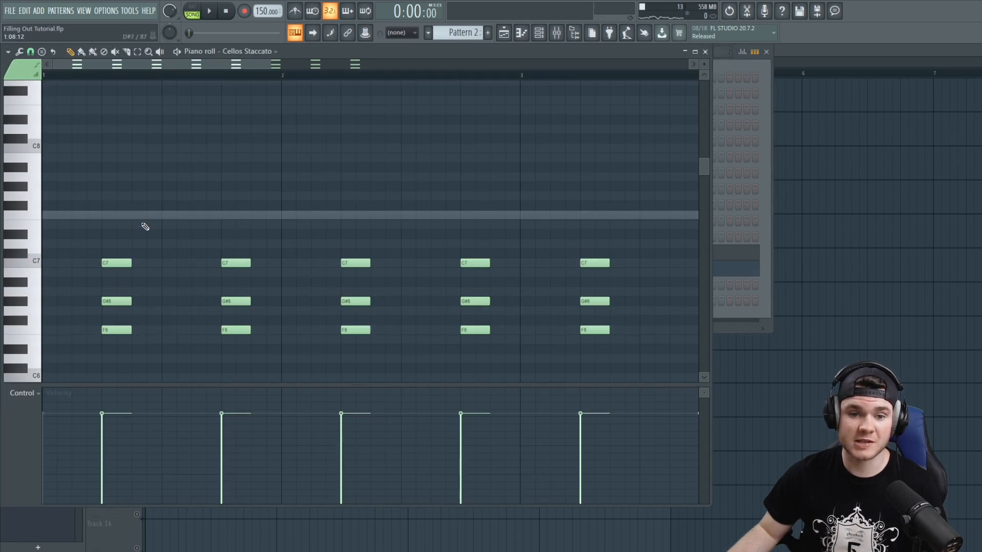
pyautogui.press('space')
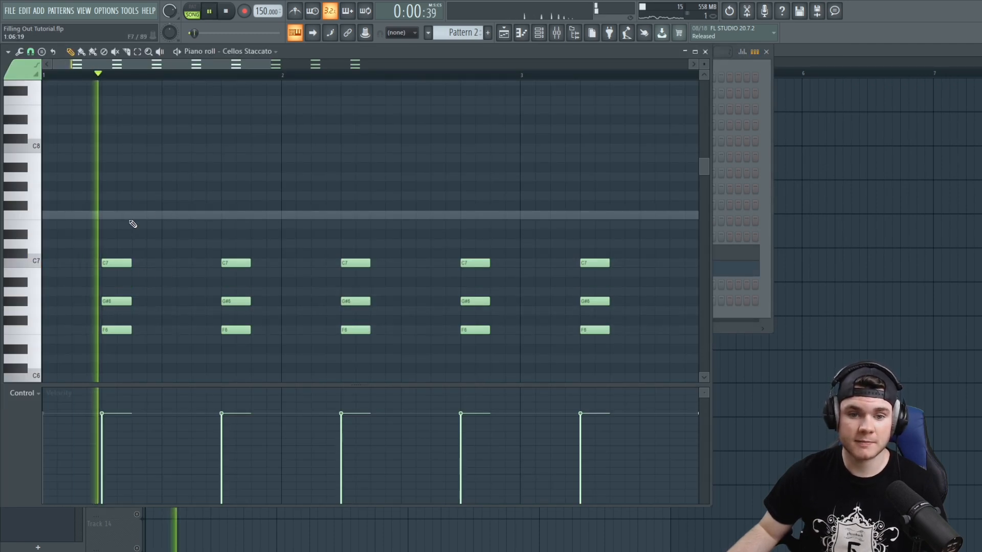
pyautogui.click(706, 51)
pyautogui.click(766, 52)
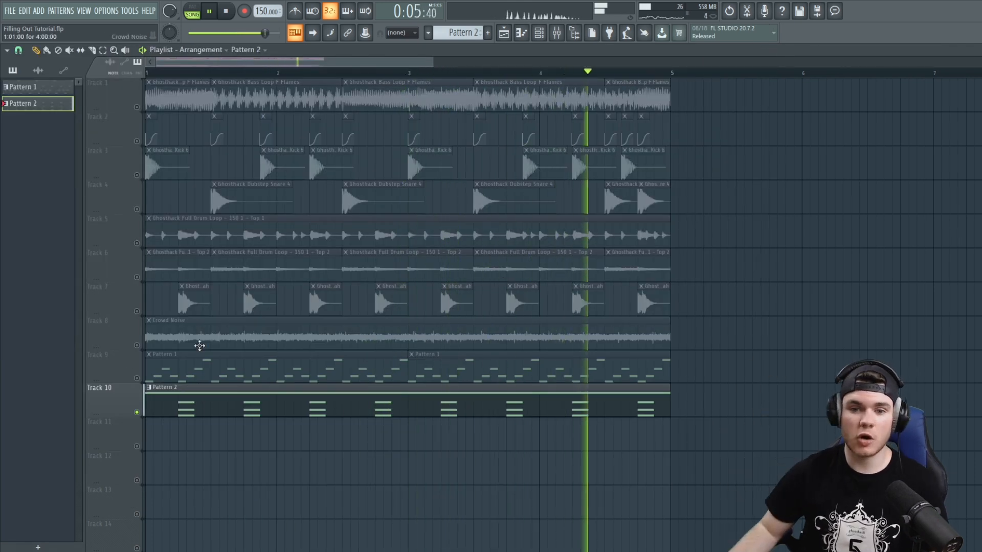
pyautogui.press('space')
# - Unsolo Track 10 and play the full arrangement with the string layers included
pyautogui.rightClick(136, 413)
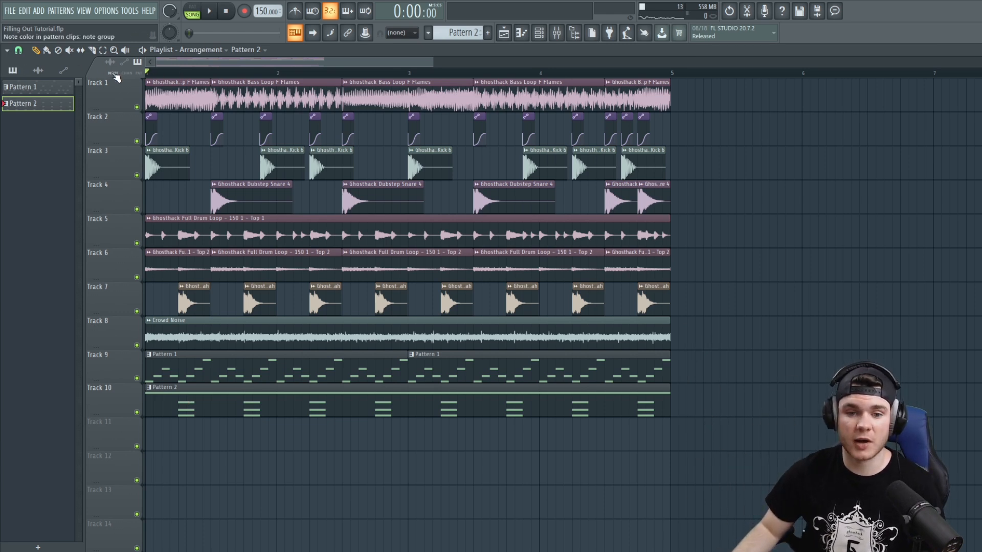
pyautogui.press('space')
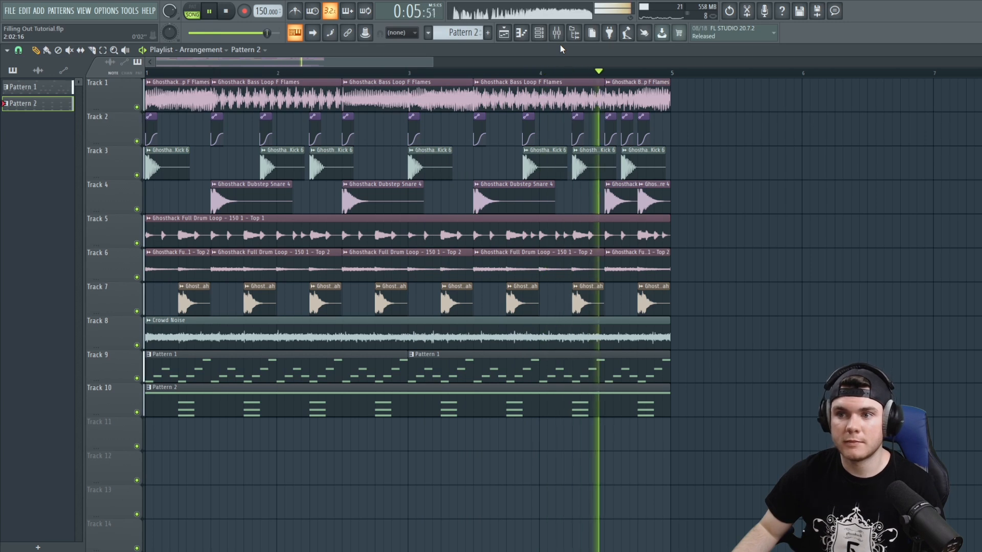
pyautogui.press('space')
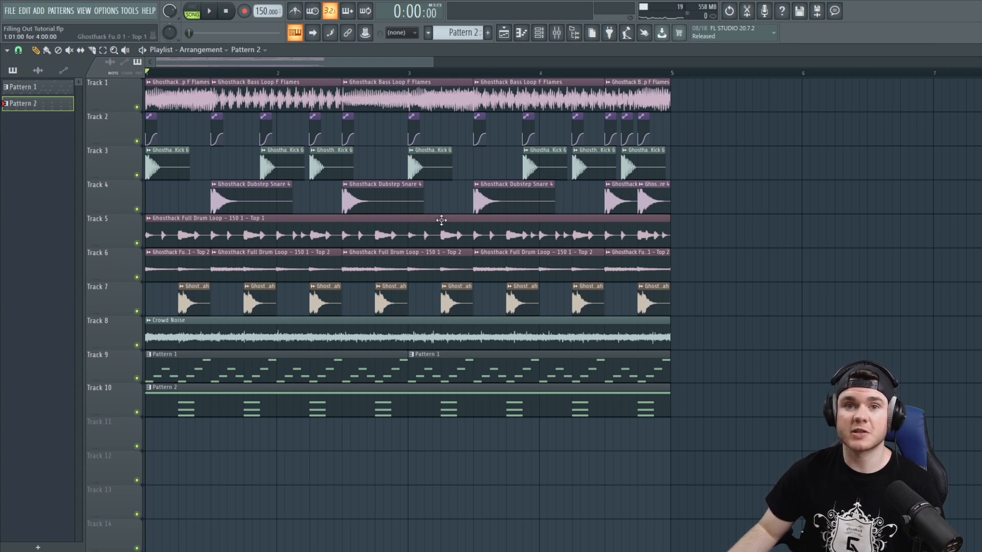
# - Place the Ghosthack Cymbal 5 clip on Track 11 at the start of bar 1
pyautogui.moveTo(146, 436)
pyautogui.mouseDown()
pyautogui.moveTo(146, 449)
pyautogui.moveTo(146, 432)
pyautogui.mouseUp()
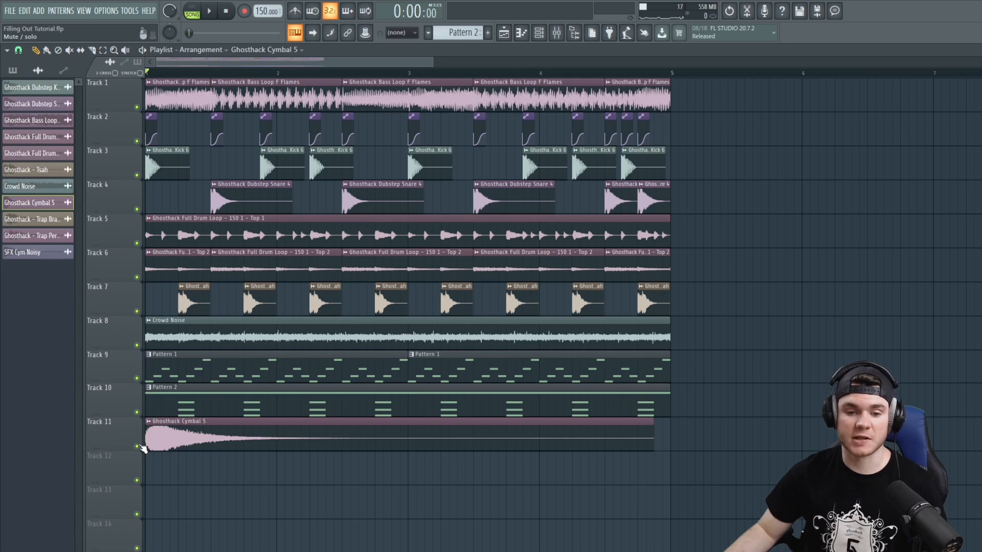
# - Solo Track 11, play the Ghosthack Cymbal 5 clip on its own, and unsolo the track
pyautogui.rightClick(138, 447)
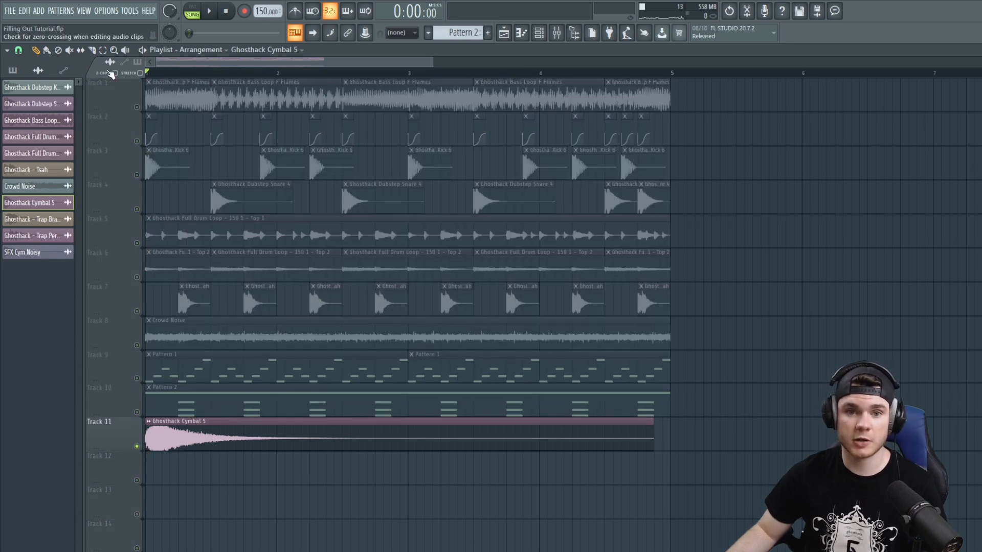
pyautogui.press('space')
pyautogui.press('space')
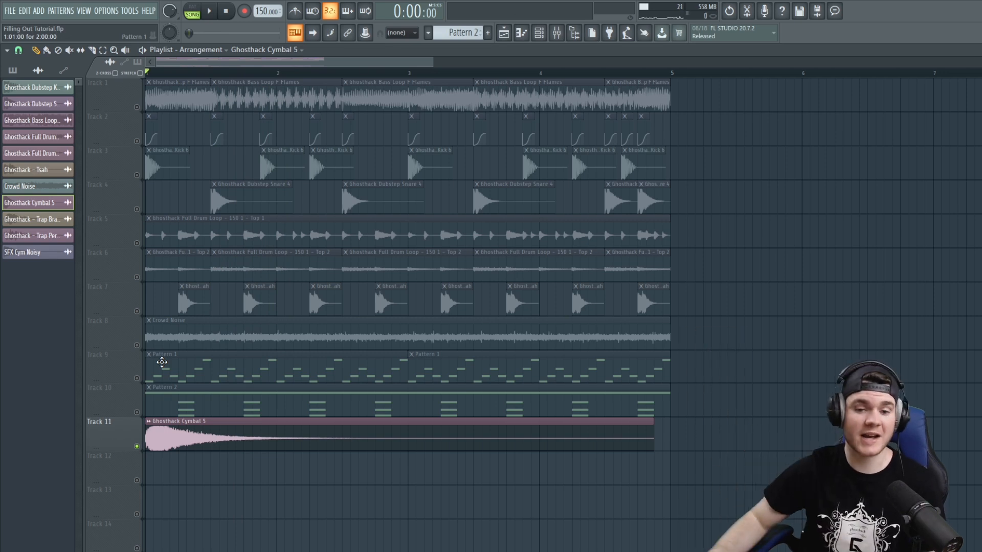
pyautogui.rightClick(138, 447)
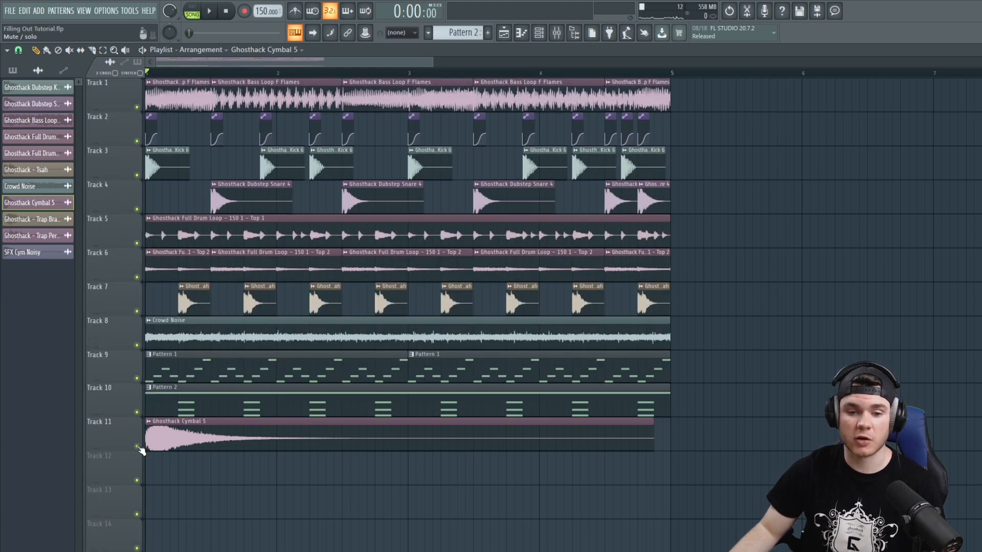
# - Play the opening of the arrangement alternately with Track 11 muted and unmuted to compare the effect of the cymbal
pyautogui.press('space')
pyautogui.press('space')
pyautogui.click(137, 447)
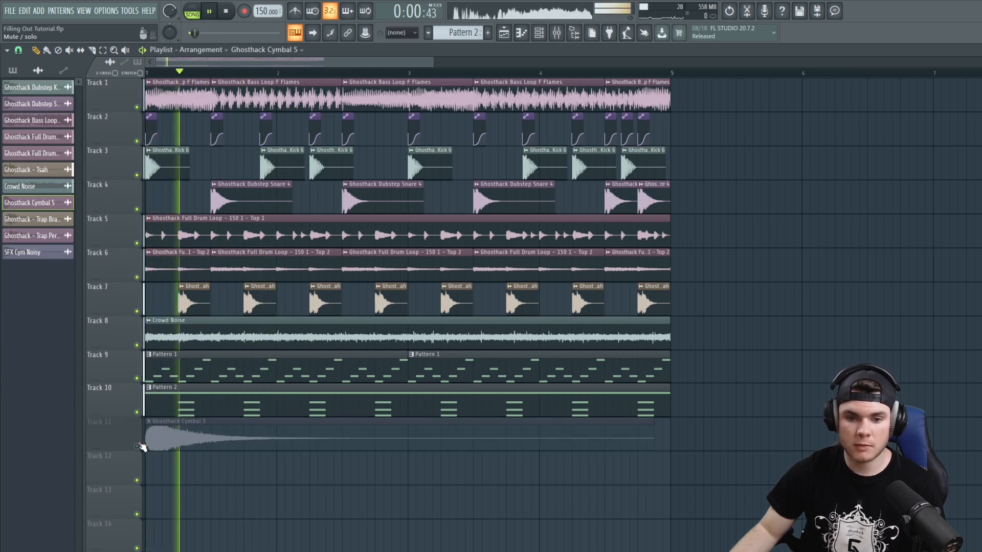
pyautogui.click(137, 446)
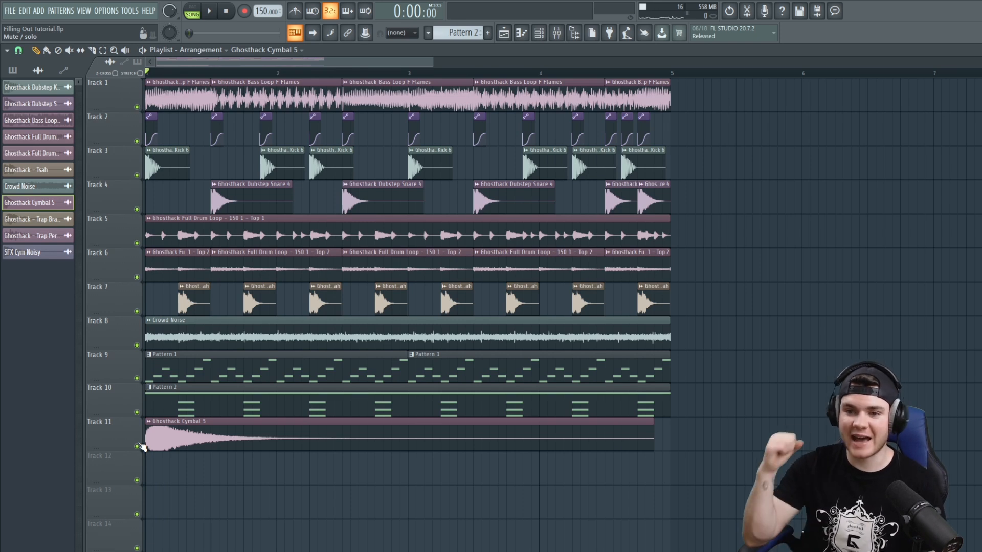
pyautogui.press('space')
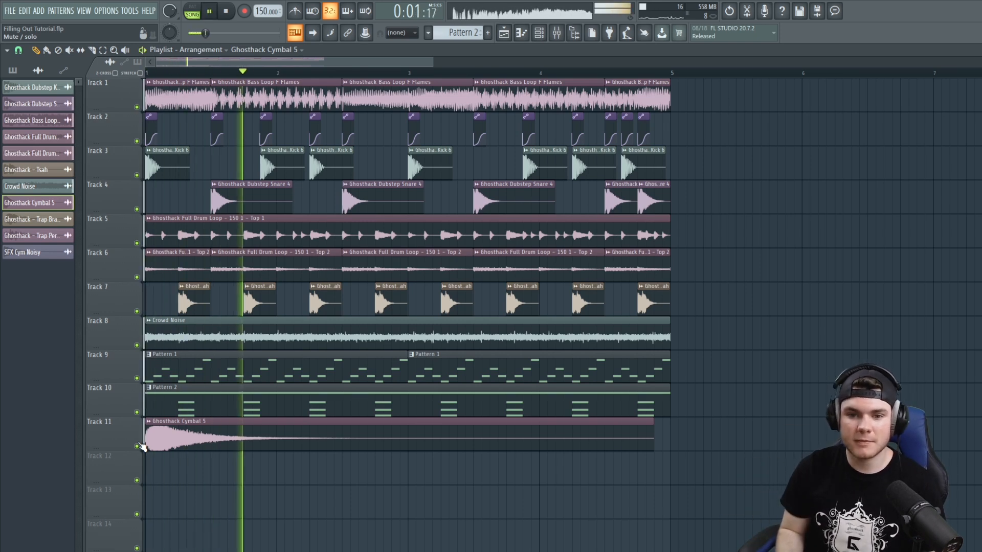
pyautogui.press('space')
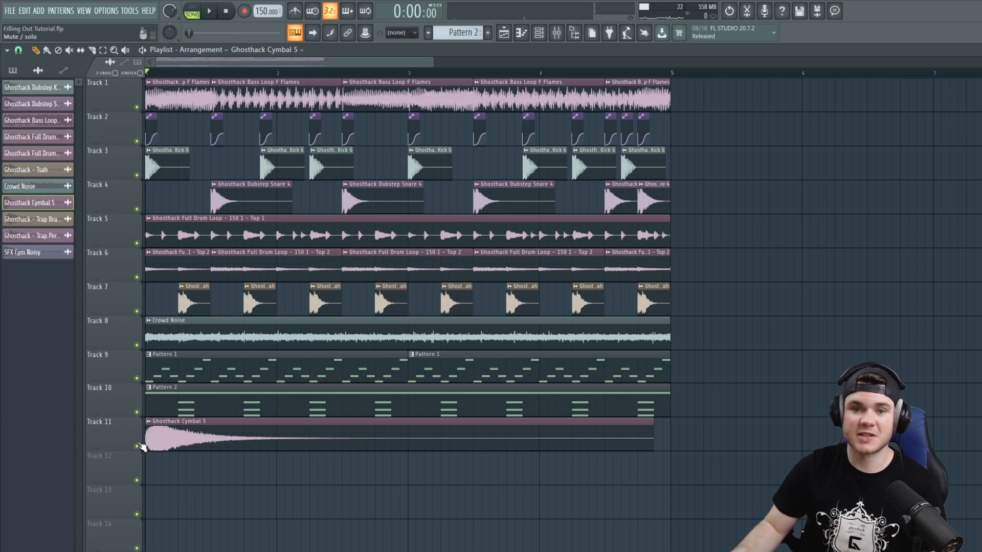
pyautogui.click(139, 446)
pyautogui.press('space')
pyautogui.press('space')
pyautogui.click(139, 447)
pyautogui.press('space')
pyautogui.press('space')
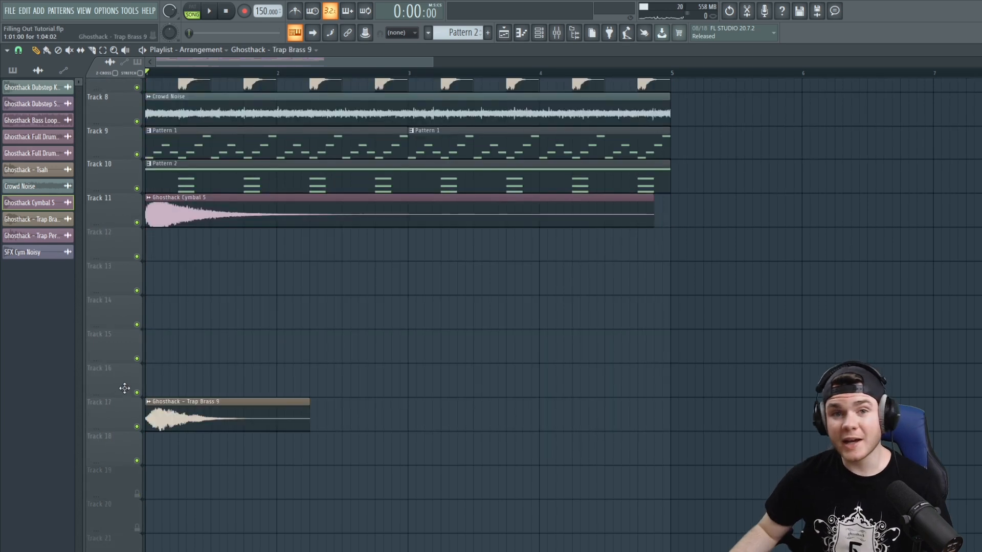
# - Move the Ghosthack - Trap Brass 9 clip up to Track 12 at bar 1 and preview its sample in the sampler
pyautogui.moveTo(125, 388); pyautogui.dragTo(124, 246)
pyautogui.scroll(5, 373, 428)
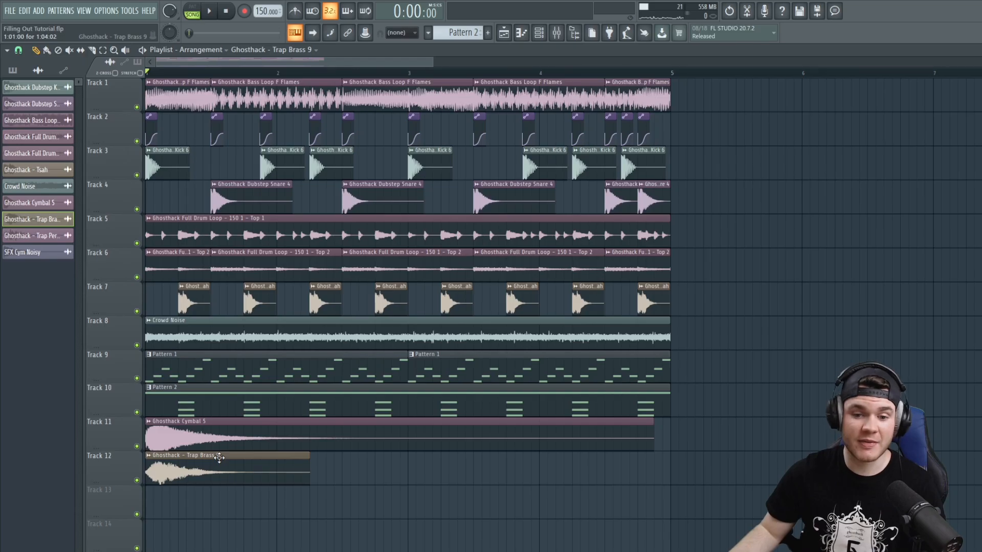
pyautogui.doubleClick(219, 458)
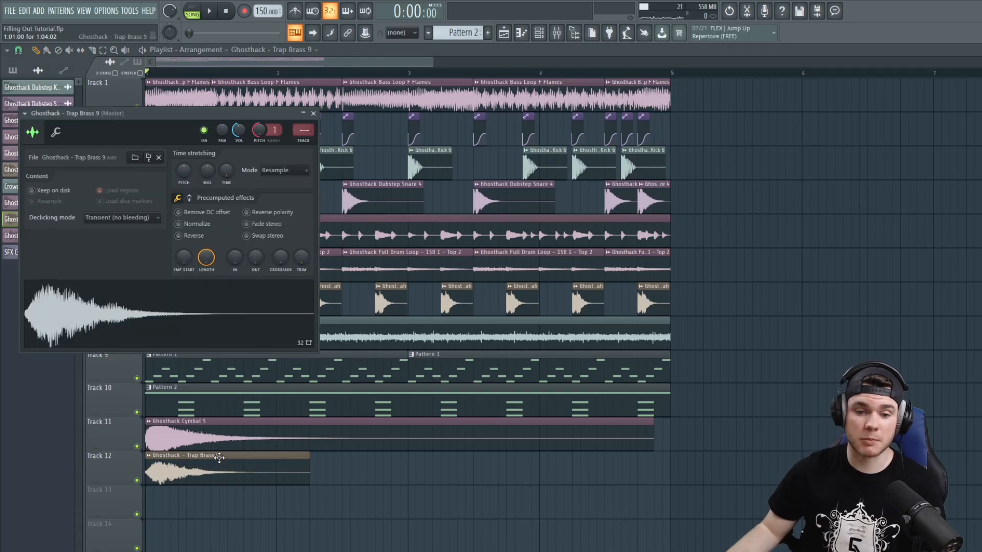
pyautogui.click(213, 313)
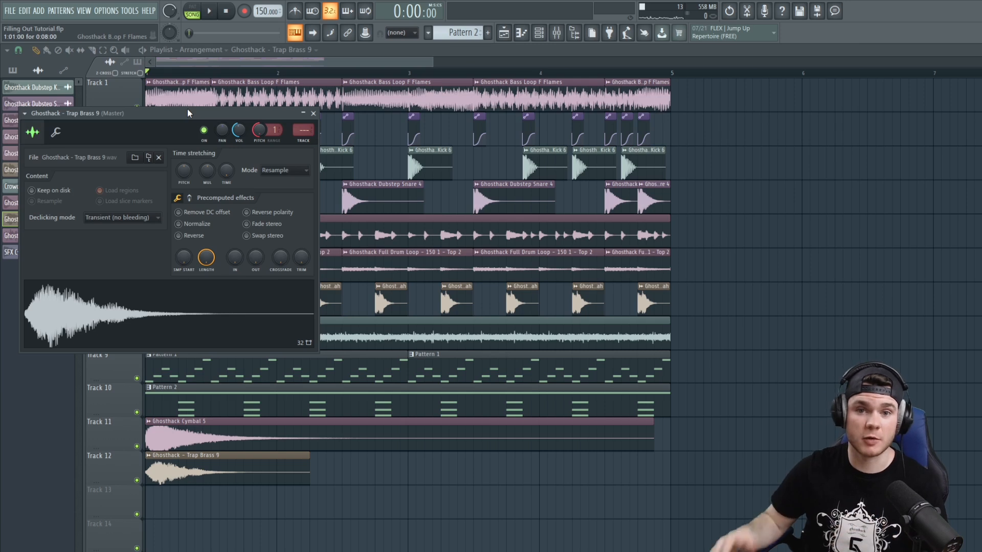
pyautogui.click(313, 114)
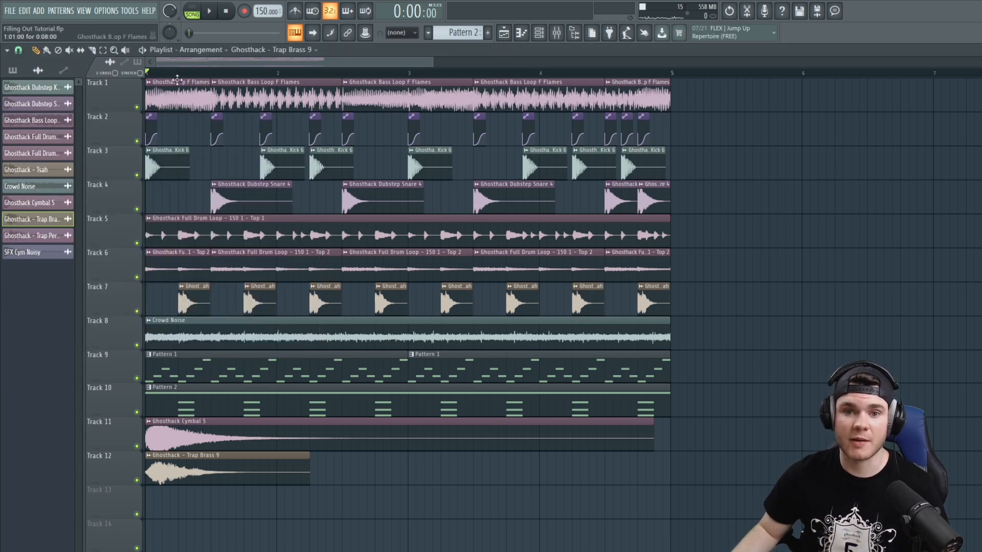
# - Play the opening of the arrangement with Track 12 muted and unmuted to compare the effect of the brass hit
pyautogui.press('space')
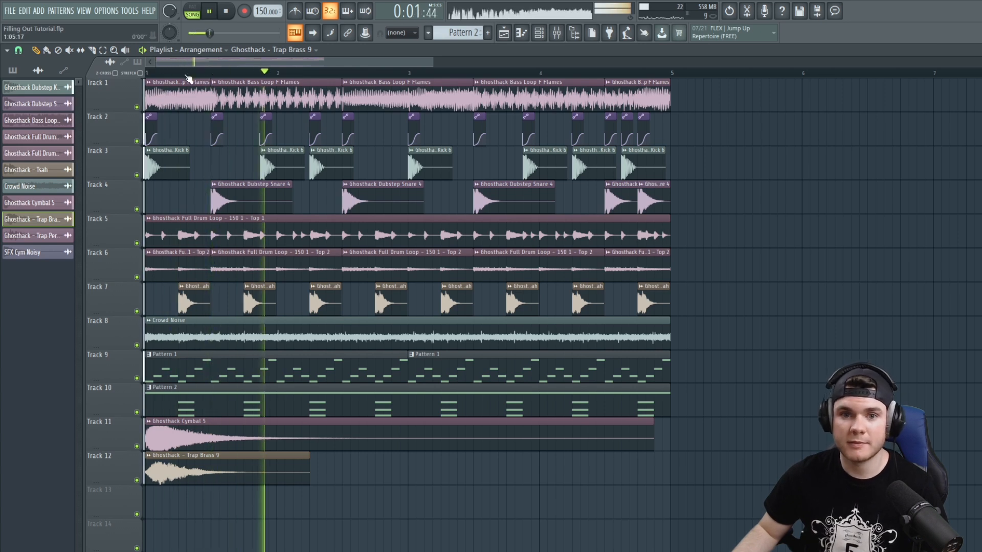
pyautogui.press('space')
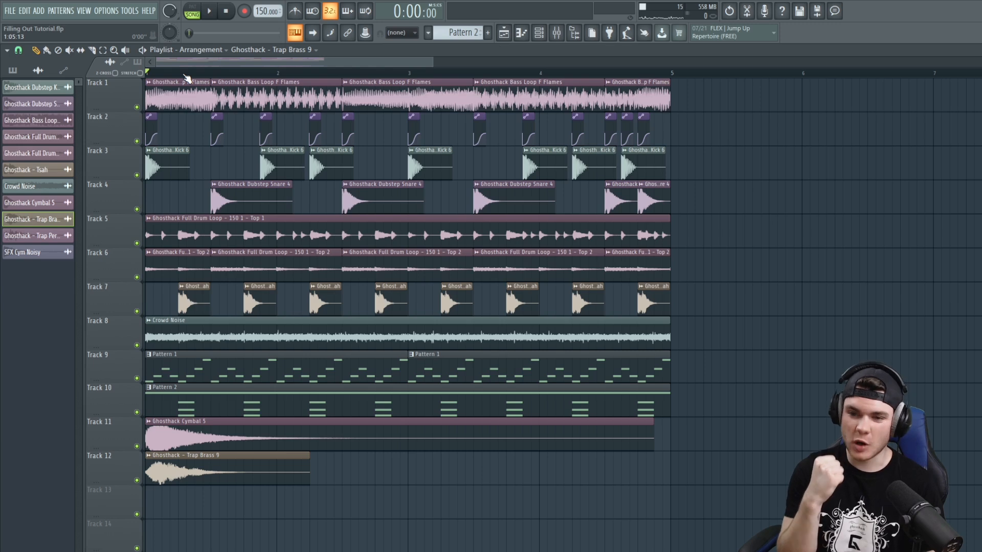
pyautogui.moveTo(252, 73); pyautogui.dragTo(139, 84)
pyautogui.press('space')
pyautogui.press('space')
pyautogui.press('space')
pyautogui.click(136, 480)
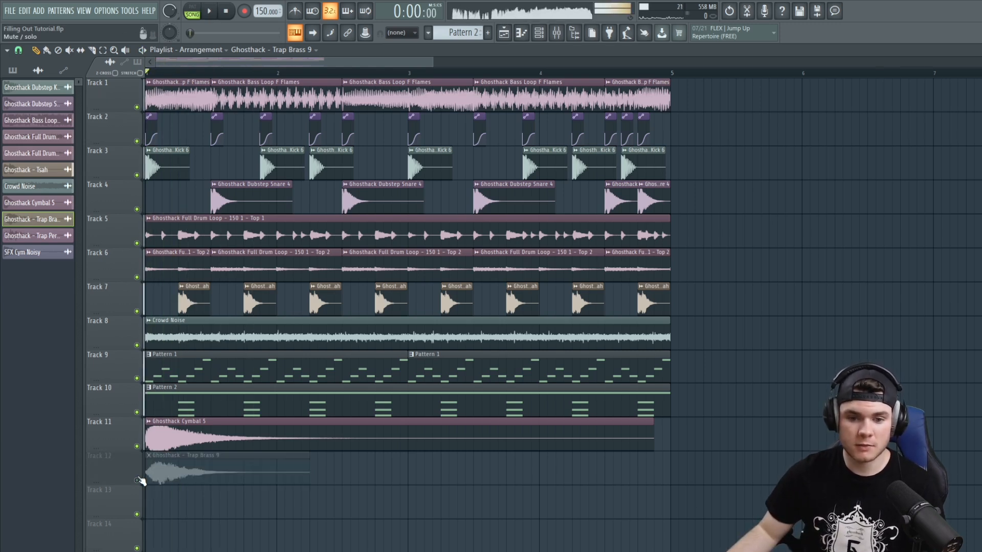
pyautogui.click(137, 480)
pyautogui.press('space')
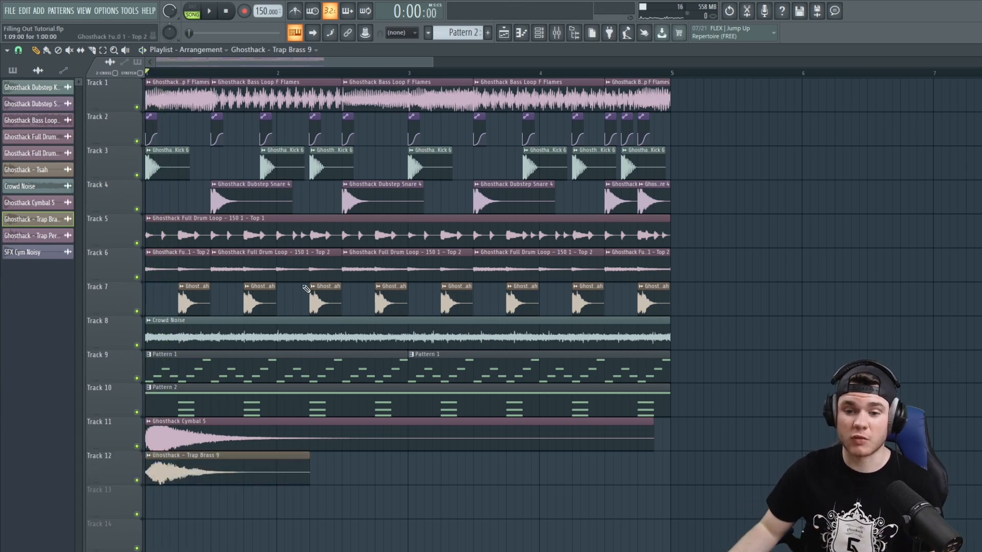
pyautogui.press('space')
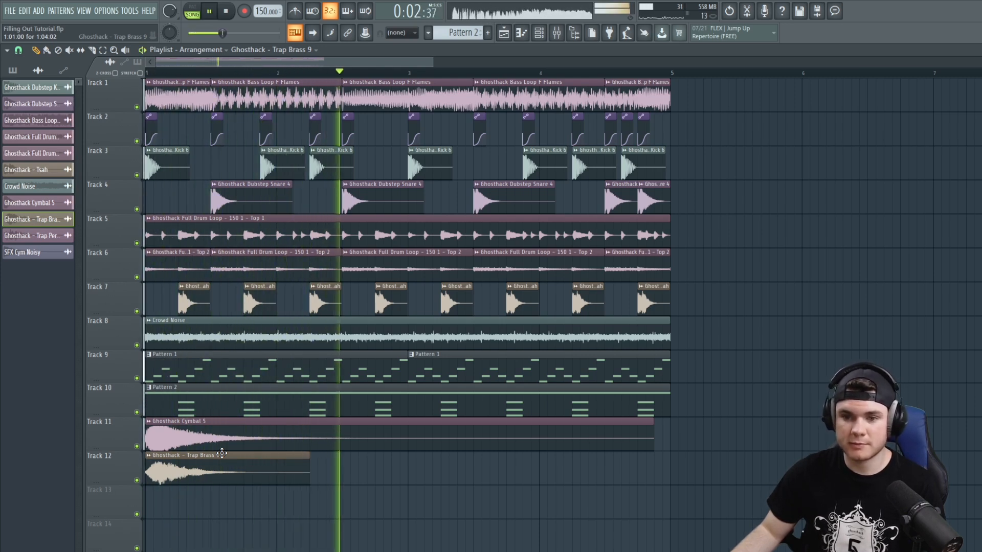
pyautogui.press('space')
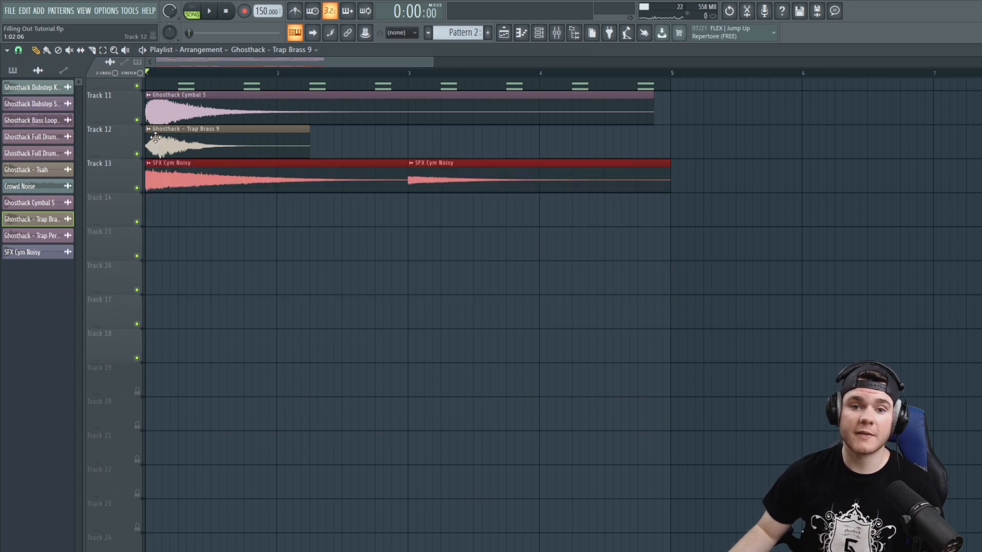
# - Inspect the channel volume of the SFX Cym Noisy sample used on Track 13, and close its sampler window
pyautogui.scroll(10, 313, 368)
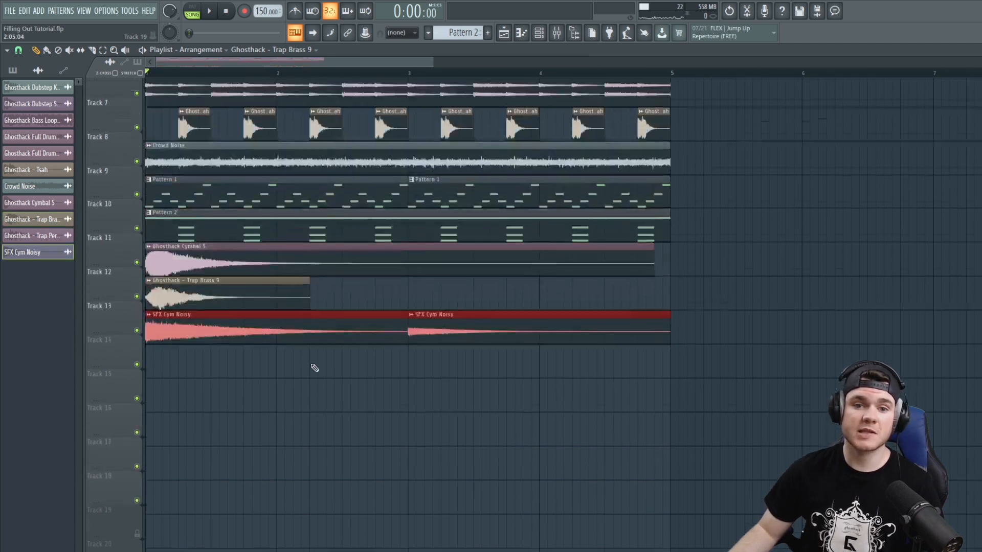
pyautogui.scroll(-2, 454, 467)
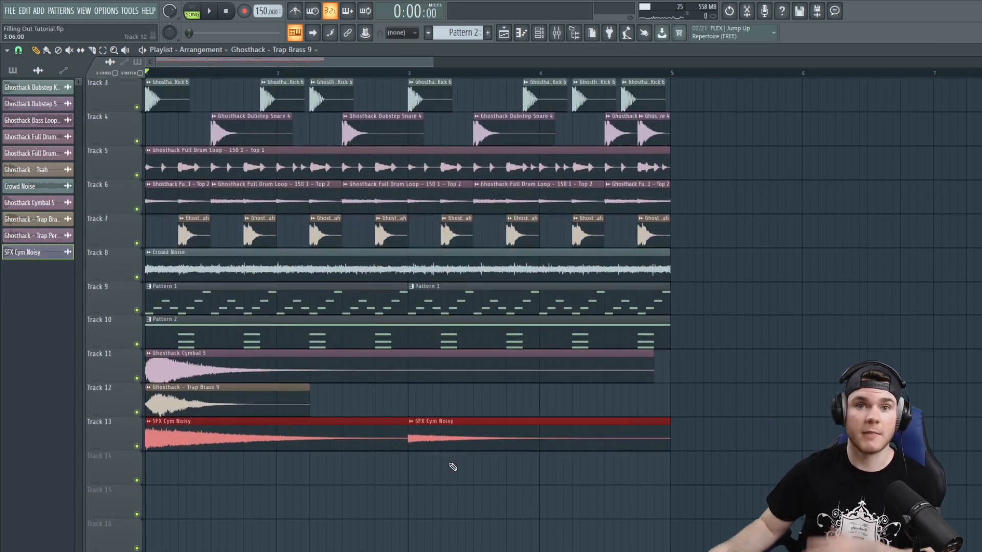
pyautogui.doubleClick(168, 438)
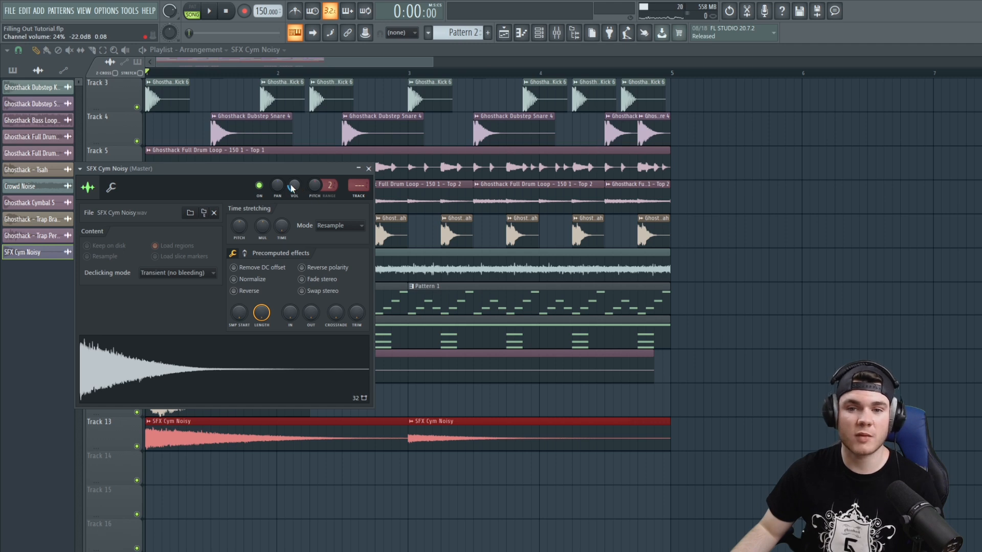
pyautogui.click(369, 168)
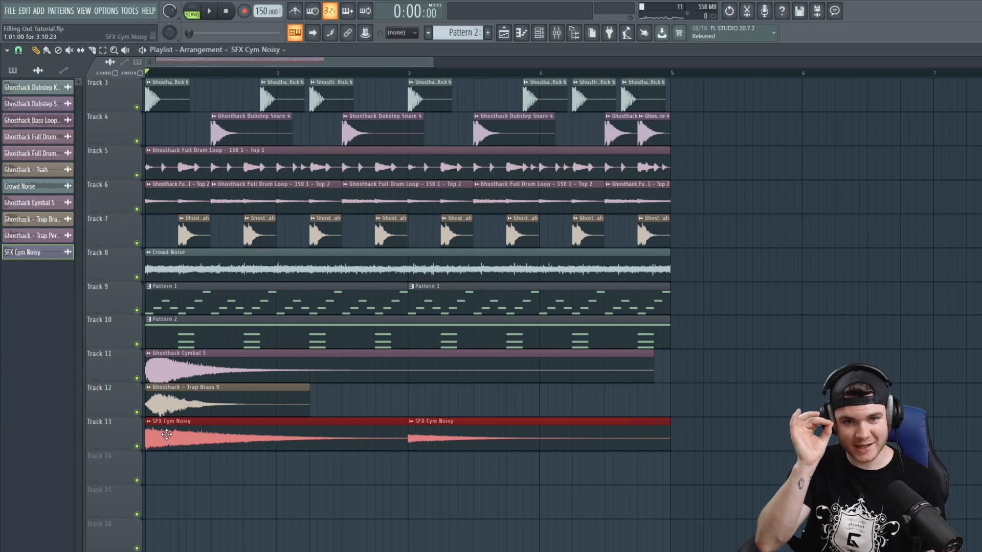
# - Solo Track 13 and play the first SFX Cym Noisy clip from bar 1
pyautogui.rightClick(137, 446)
pyautogui.press('space')
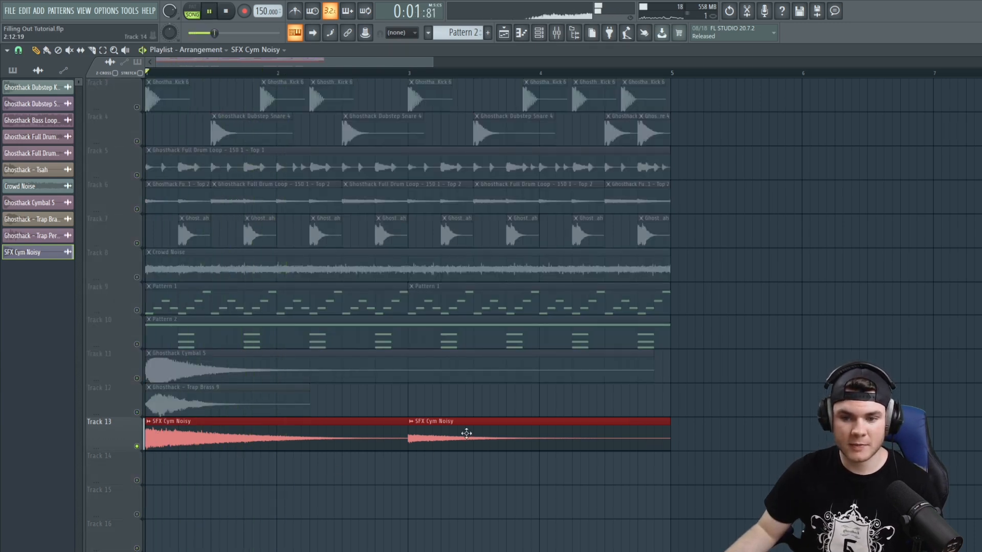
pyautogui.press('space')
# - Play the second SFX Cym Noisy clip from bar 3, clear the clip selection, and unsolo Track 13
pyautogui.click(409, 72)
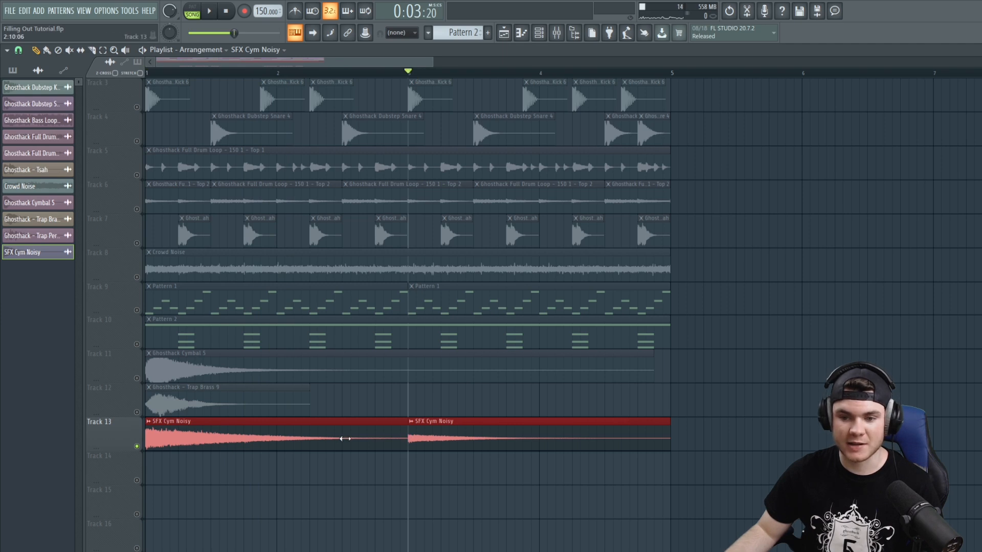
pyautogui.click(452, 480)
pyautogui.rightClick(453, 480)
pyautogui.moveTo(412, 435)
pyautogui.mouseDown()
pyautogui.moveTo(321, 438)
pyautogui.moveTo(405, 439)
pyautogui.mouseUp()
pyautogui.press('space')
pyautogui.press('space')
pyautogui.rightClick(137, 447)
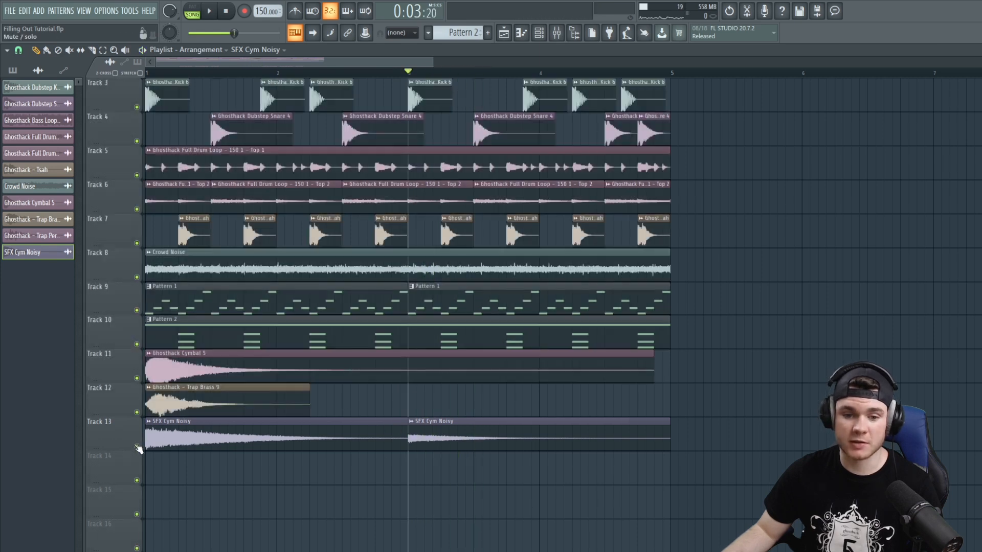
# - Play the full arrangement from bar 1 with the noisy cymbals included, and recheck the SFX Cym Noisy sampler settings
pyautogui.press('Home')
pyautogui.scroll(2, 405, 210)
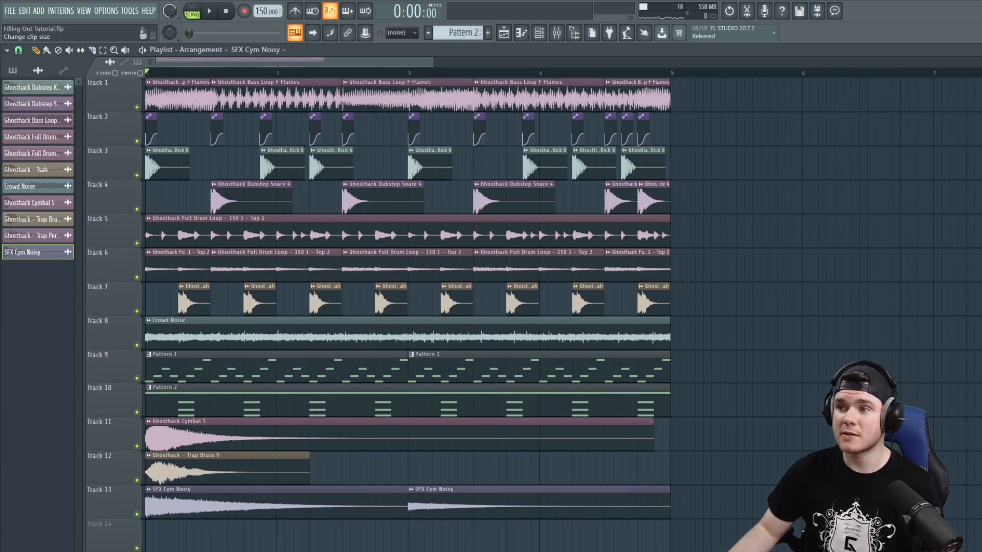
pyautogui.press('space')
pyautogui.scroll(-3, 308, 130)
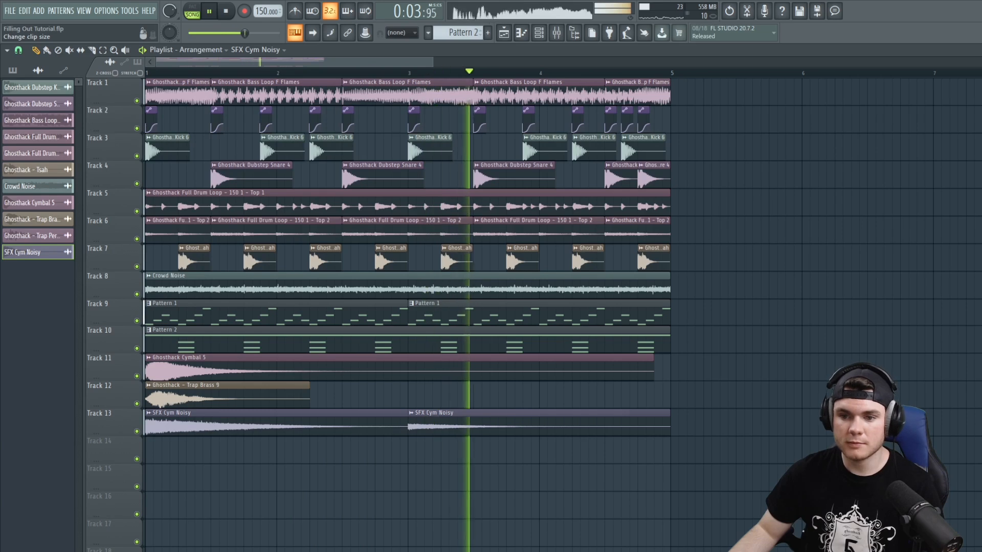
pyautogui.press('space')
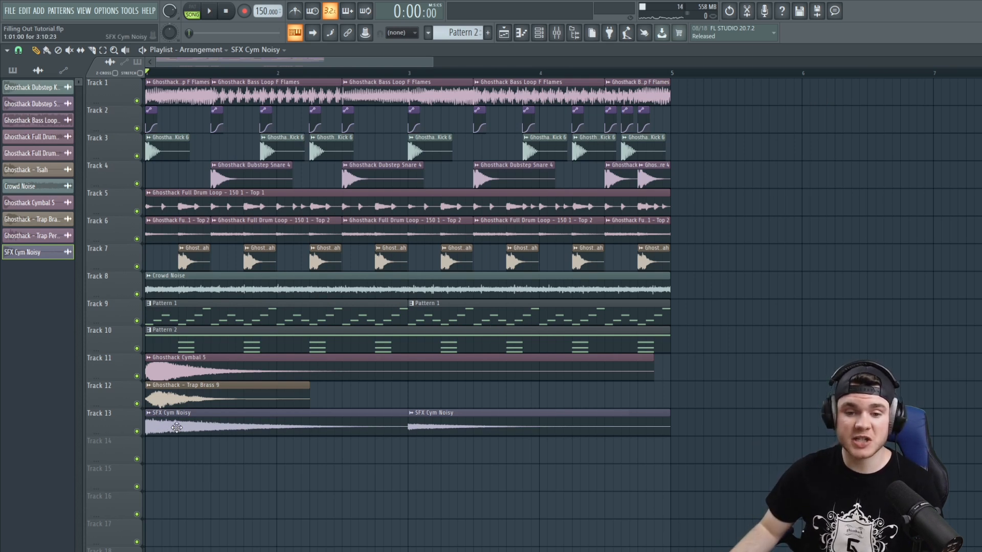
pyautogui.doubleClick(176, 428)
pyautogui.click(369, 169)
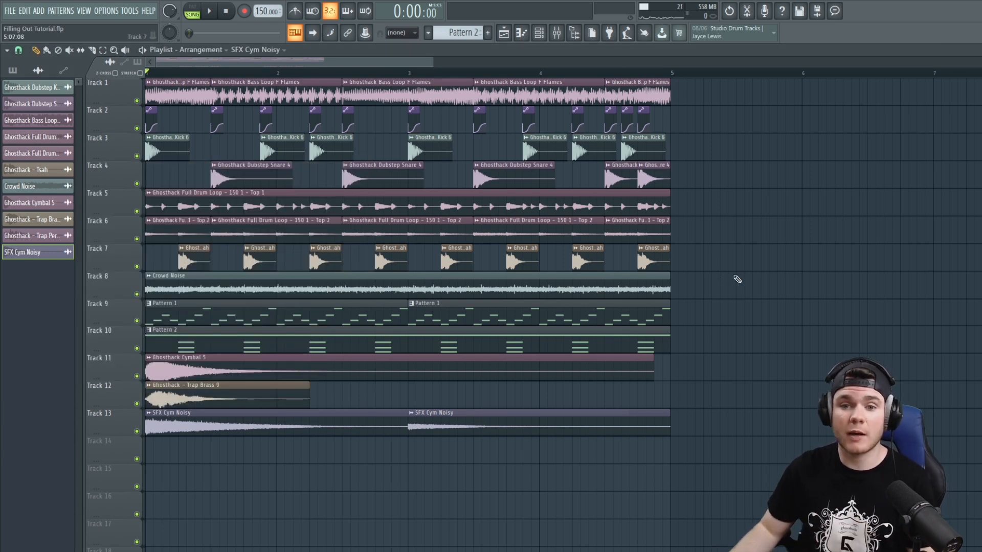
# - Select all the filler clips on Tracks 5 to 13 and shift them down one track, leaving Track 5 empty
pyautogui.moveTo(772, 463); pyautogui.dragTo(44, 217)
pyautogui.hotkey('shift', 'Down')
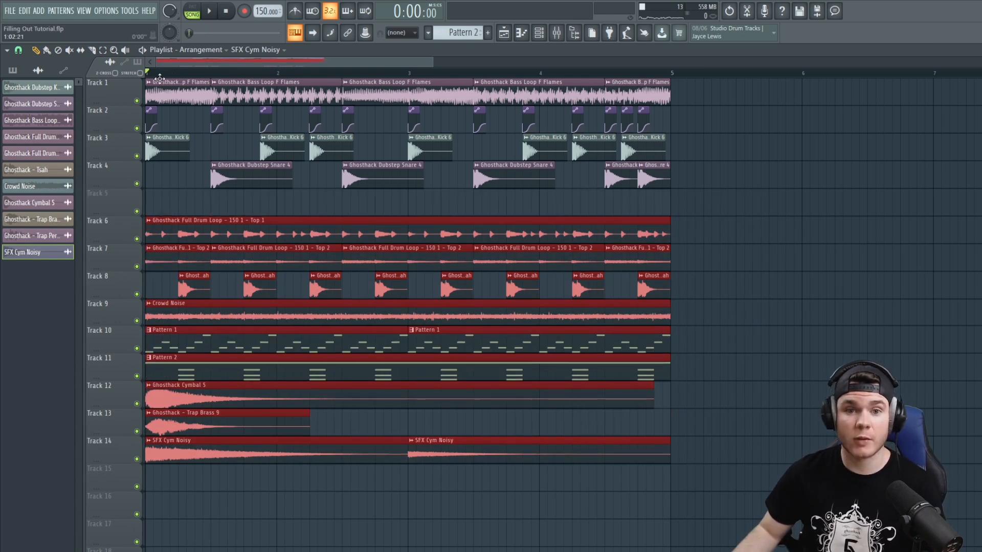
# - Compare the soloed Track 1 bass loop with the full arrangement by playing each in turn, and solo Track 1 again
pyautogui.rightClick(138, 100)
pyautogui.press('space')
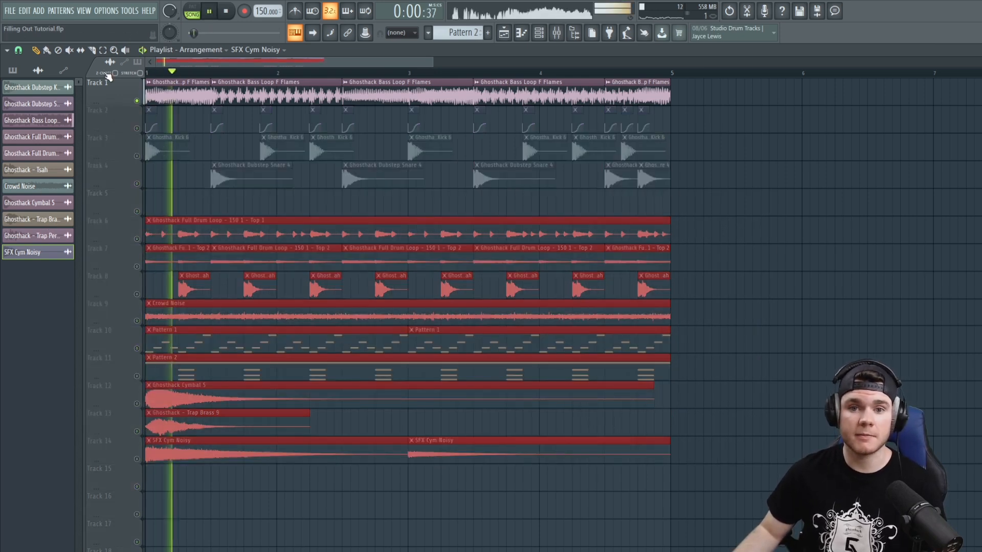
pyautogui.press('space')
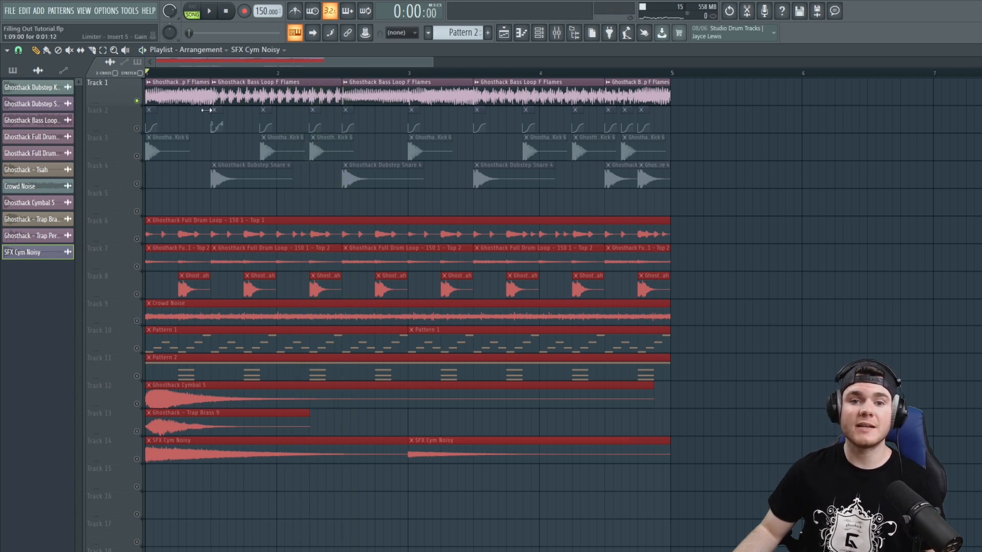
pyautogui.rightClick(137, 101)
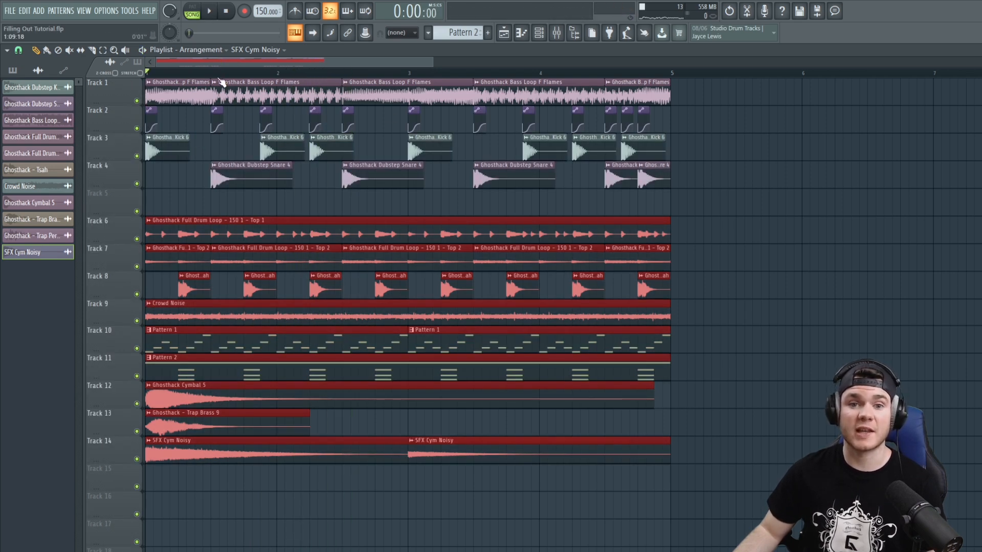
pyautogui.press('space')
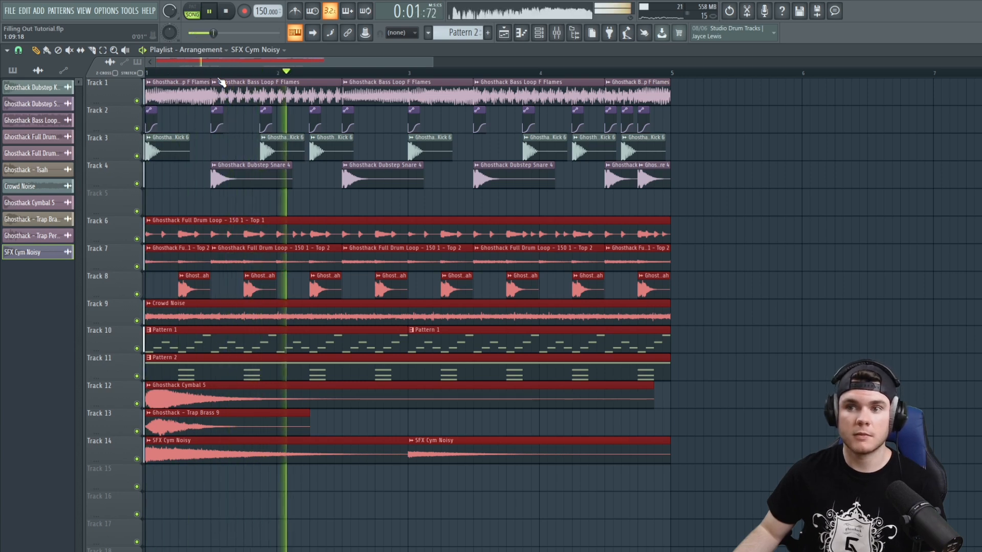
pyautogui.press('space')
pyautogui.rightClick(136, 101)
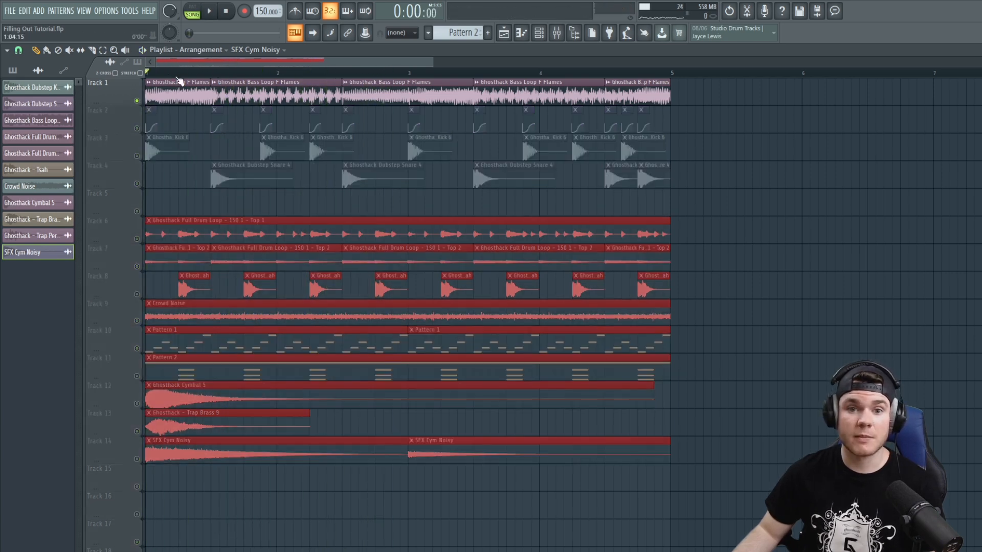
# - Audition the second and third clips of the soloed Track 1 bass loop in turn, and clear the time selection
pyautogui.moveTo(212, 74)
pyautogui.mouseDown()
pyautogui.moveTo(146, 74)
pyautogui.moveTo(208, 77)
pyautogui.mouseUp()
pyautogui.press('space')
pyautogui.press('space')
pyautogui.moveTo(350, 76); pyautogui.dragTo(476, 76)
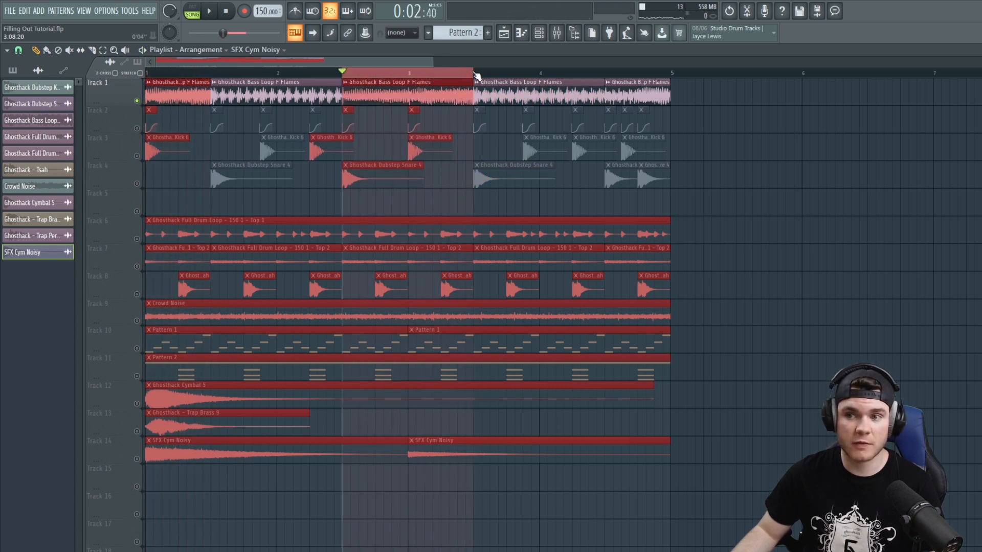
pyautogui.press('space')
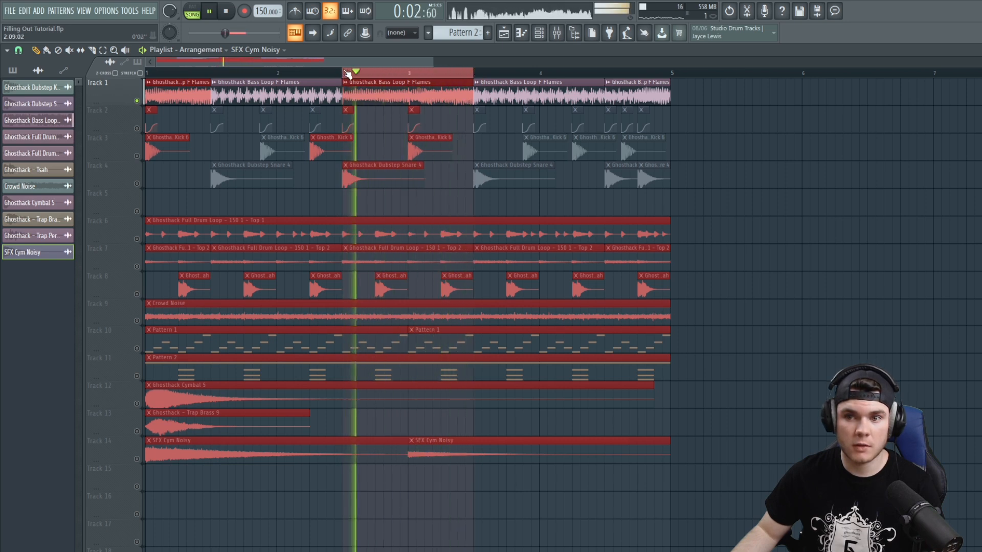
pyautogui.press('space')
pyautogui.moveTo(347, 74); pyautogui.dragTo(482, 73)
pyautogui.moveTo(343, 75); pyautogui.dragTo(211, 76)
pyautogui.press('space')
pyautogui.press('space')
pyautogui.moveTo(342, 75); pyautogui.dragTo(332, 76)
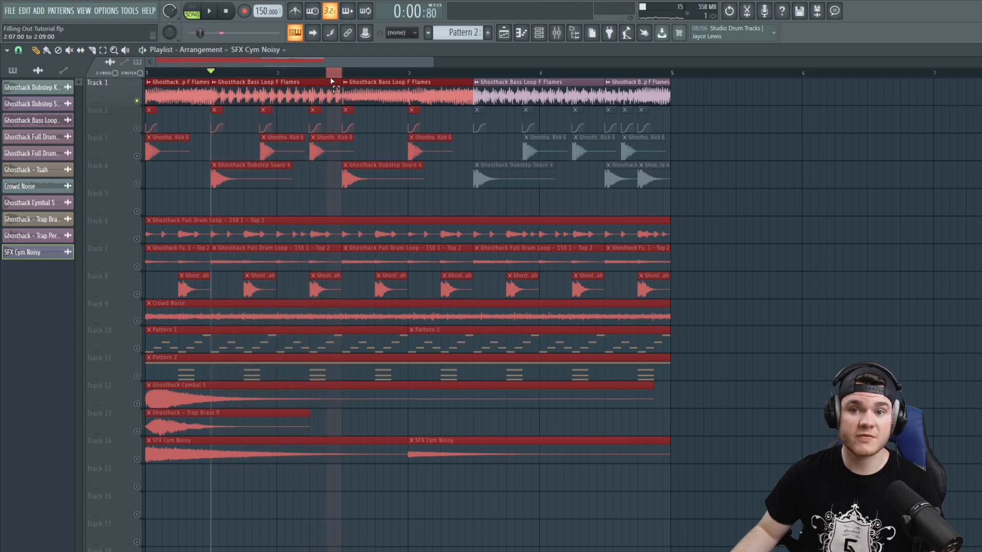
pyautogui.click(757, 145)
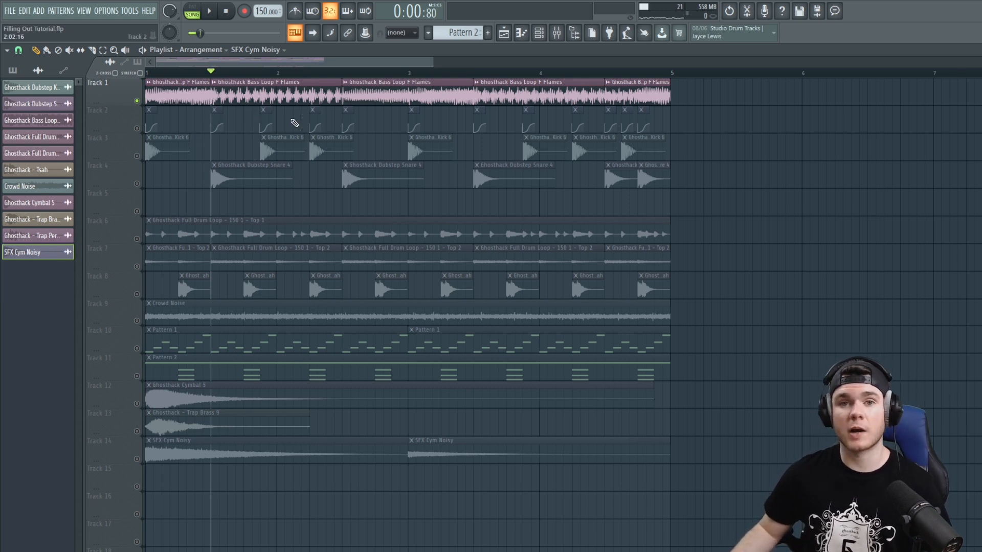
# - Move the two groups of Ghosthack Trap Perc 16 clips from Track 2 down three tracks to the empty Track 5
pyautogui.scroll(4, 255, 87)
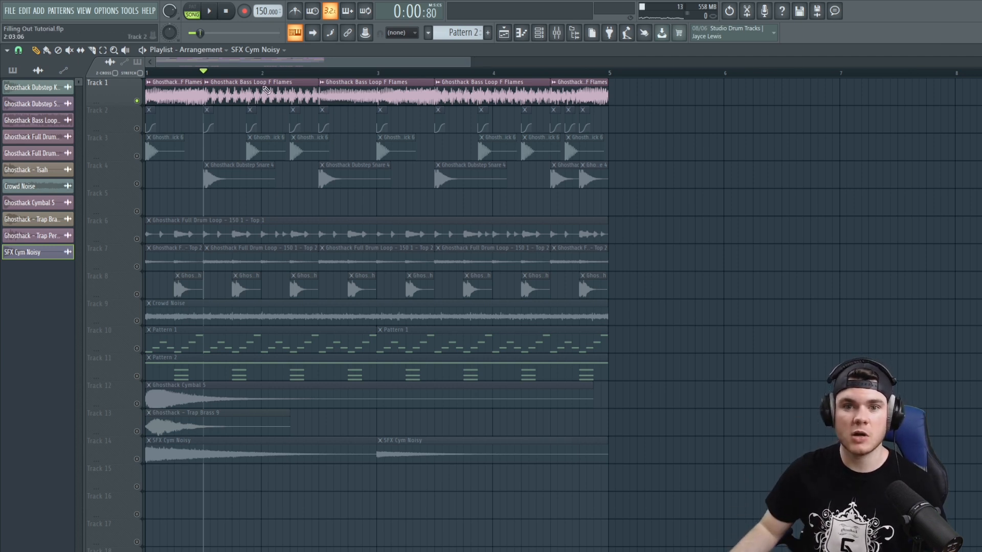
pyautogui.scroll(-4, 377, 179)
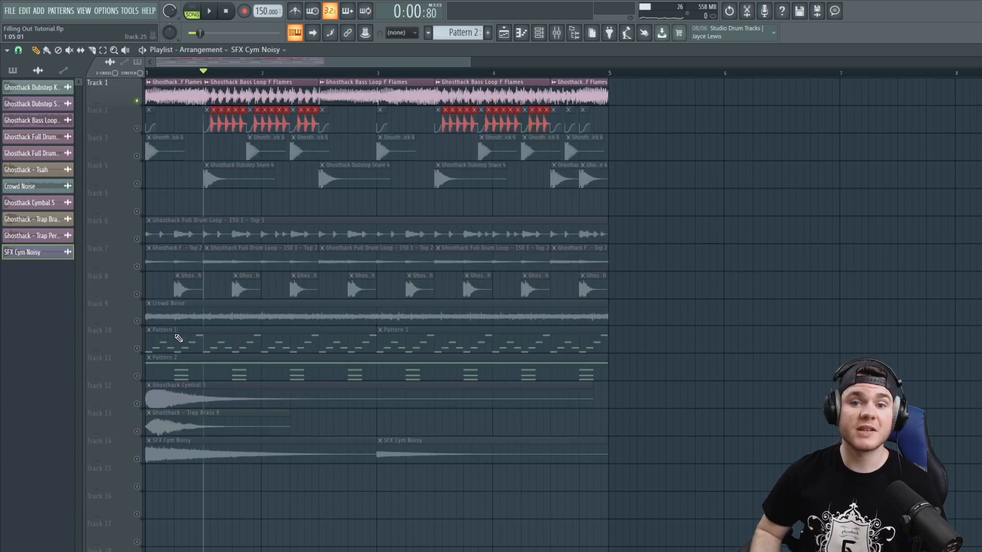
pyautogui.hotkey('shift', 'Down')
pyautogui.hotkey('shift', 'Down')
pyautogui.hotkey('shift', 'Down')
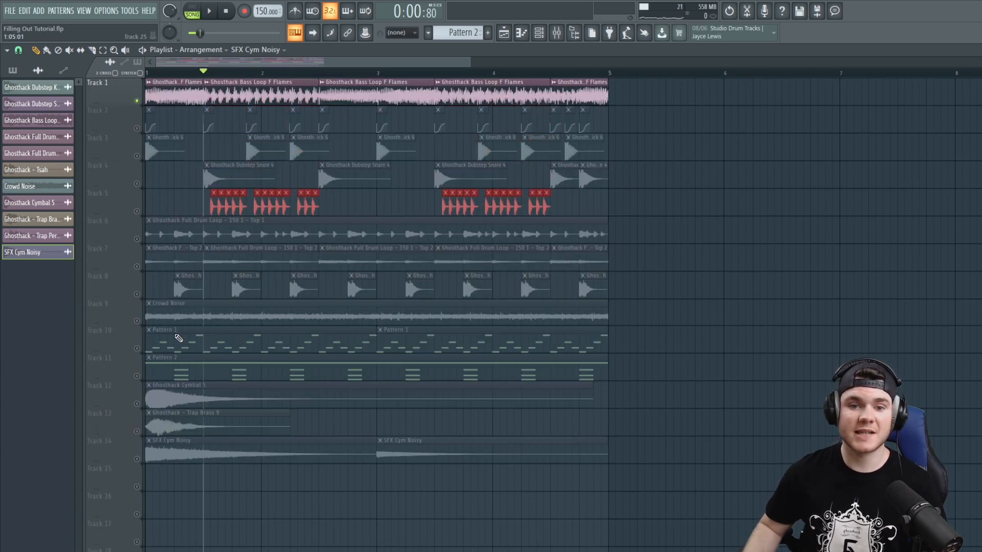
# - Examine the Trap Perc 16 sampler's precomputed effects settings and play the soloed Track 5 percussion from the middle of bar 1
pyautogui.doubleClick(223, 207)
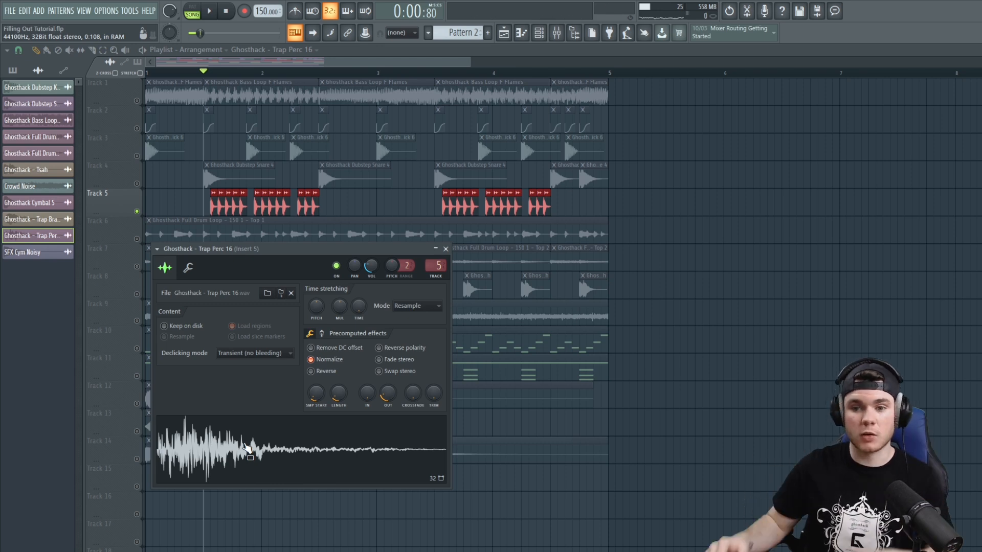
pyautogui.click(321, 335)
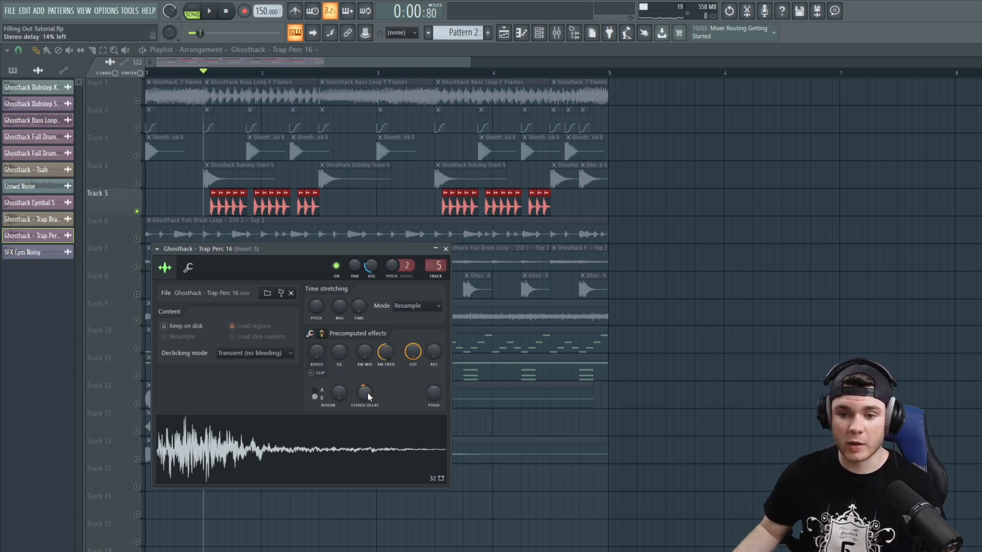
pyautogui.click(310, 334)
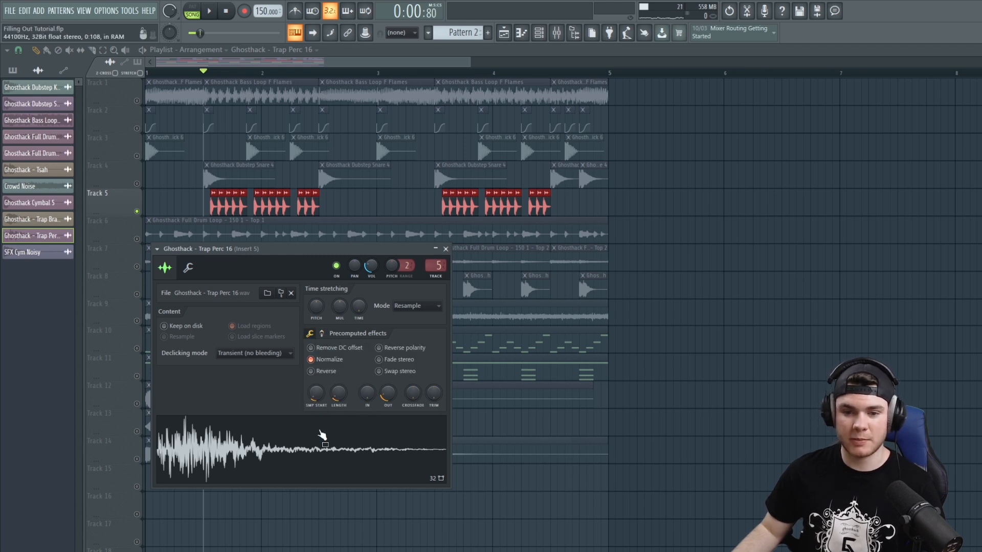
pyautogui.click(445, 249)
pyautogui.press('space')
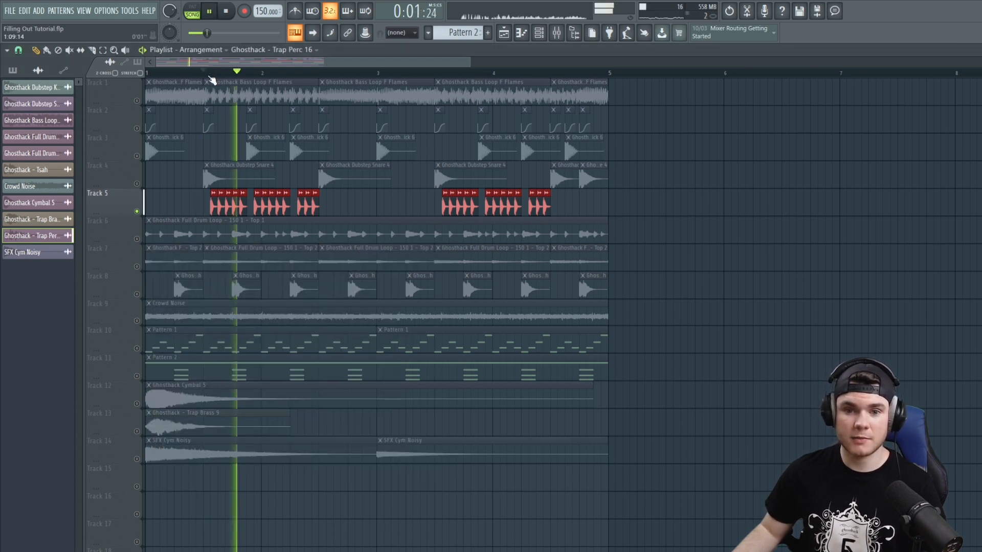
pyautogui.press('space')
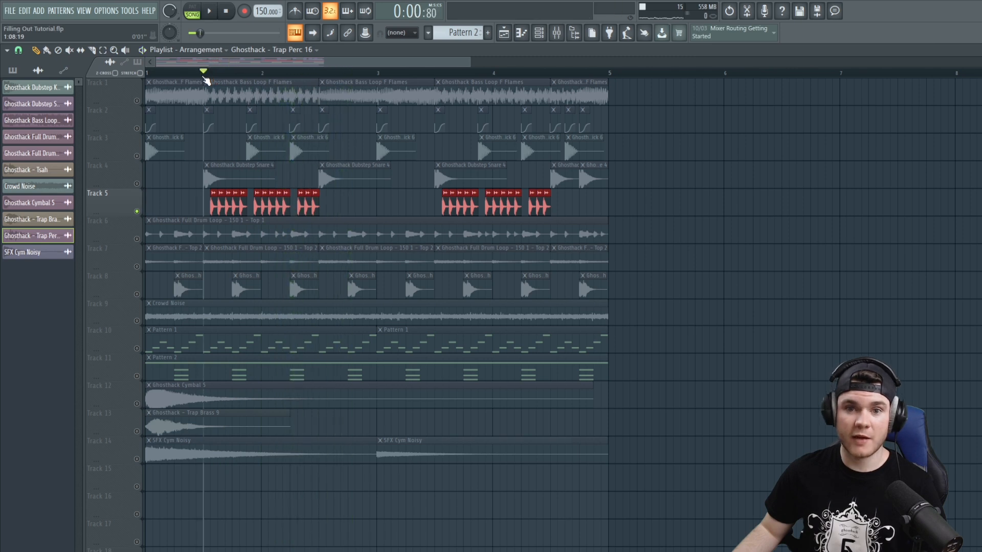
# - Enable Track 1 and compare its bass loop without and with the Track 5 percussion by playing each from bar 1
pyautogui.scroll(1, 206, 81)
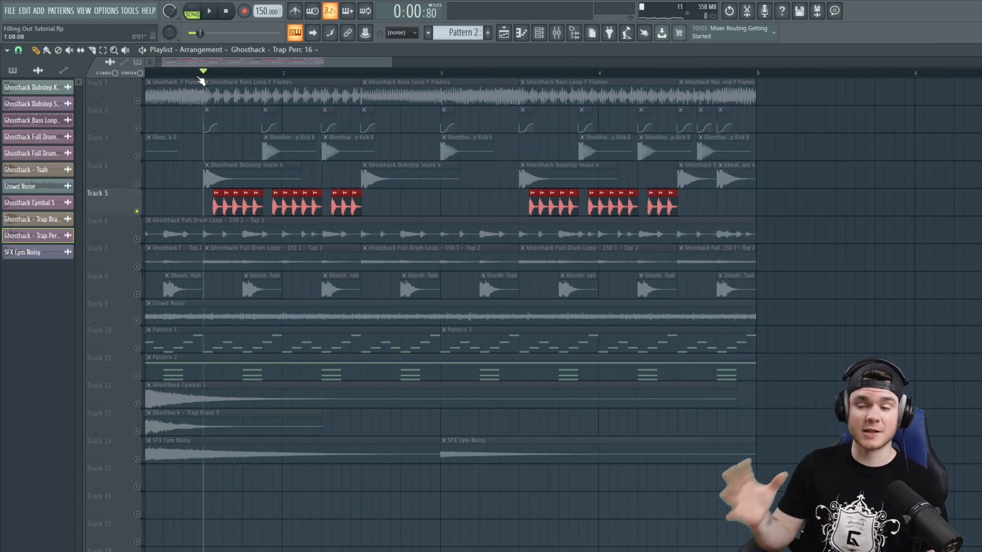
pyautogui.click(153, 61)
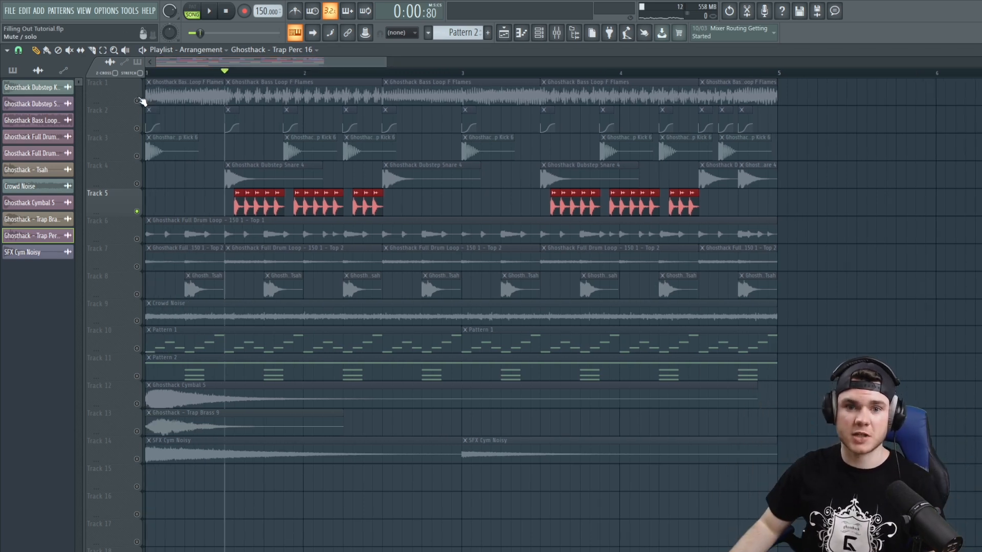
pyautogui.click(102, 85)
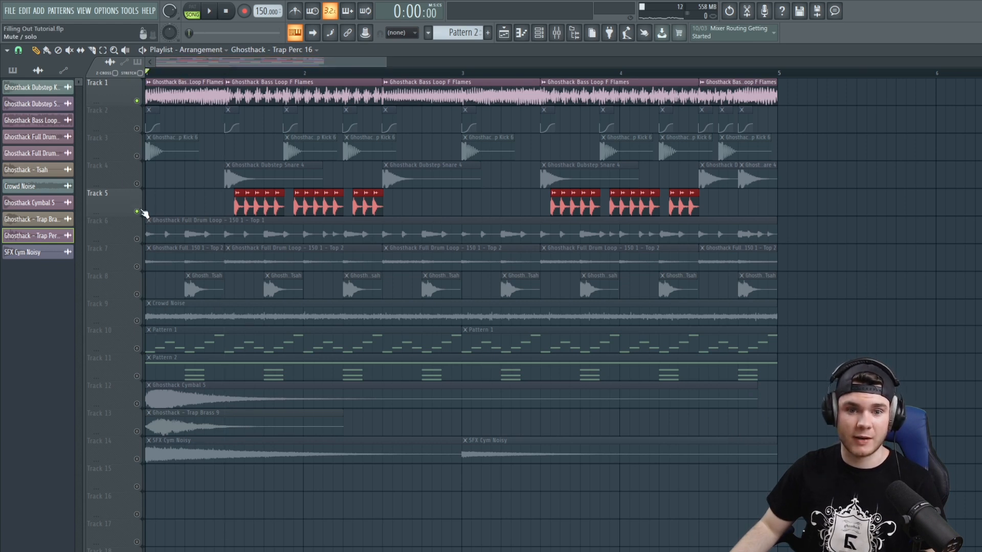
pyautogui.press('space')
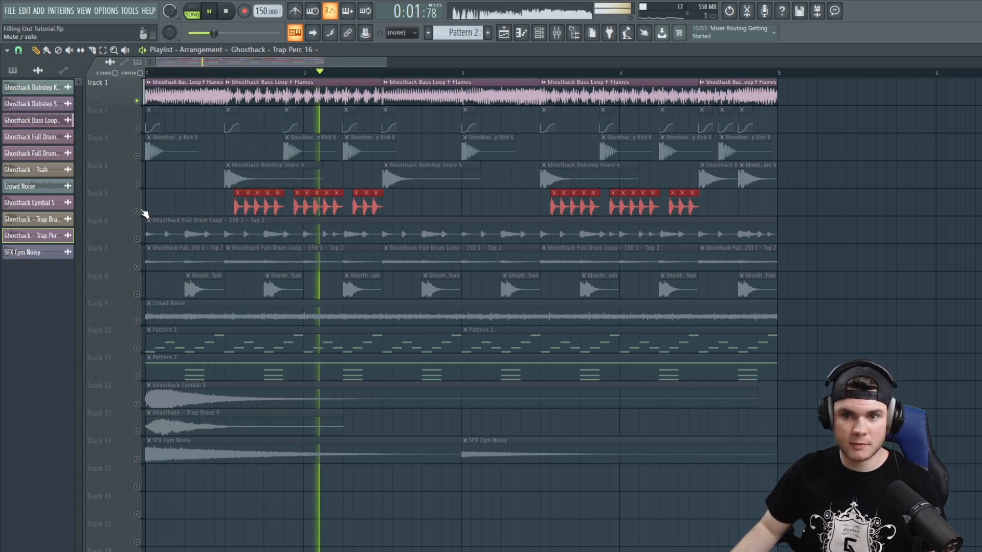
pyautogui.press('space')
pyautogui.click(141, 211)
pyautogui.press('space')
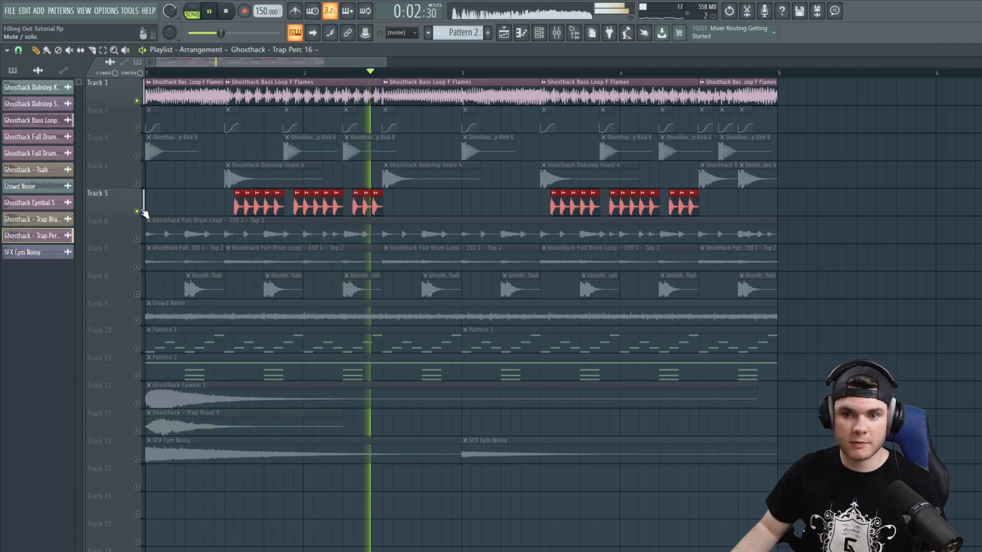
pyautogui.press('space')
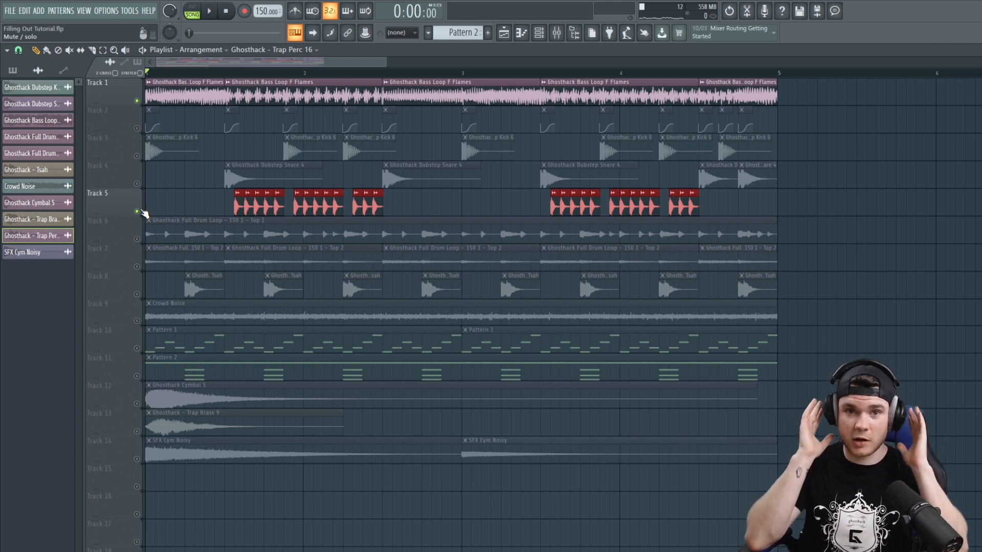
# - Unsolo all tracks, play the full arrangement from bar 1 and again from the middle of bar 3, and clear the clip selection
pyautogui.rightClick(141, 211)
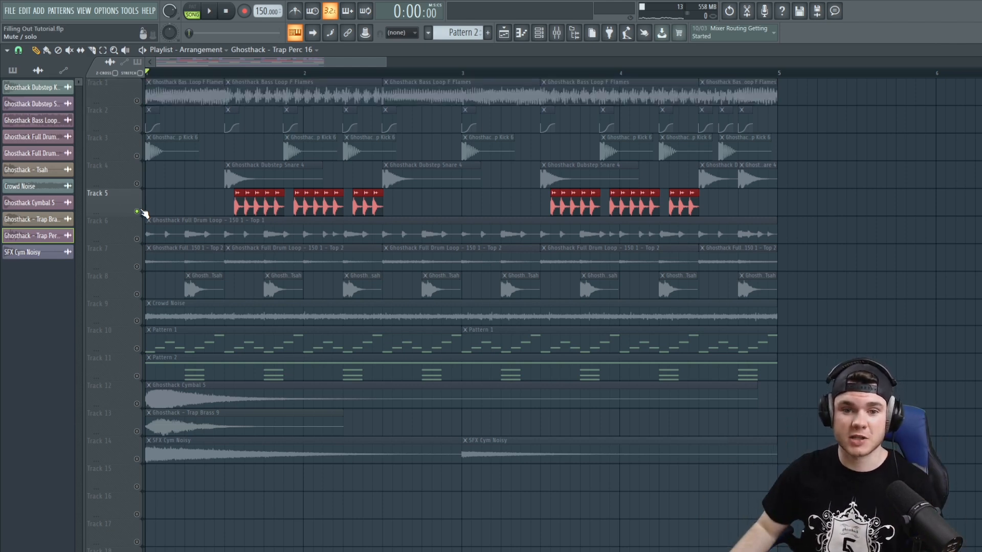
pyautogui.rightClick(141, 211)
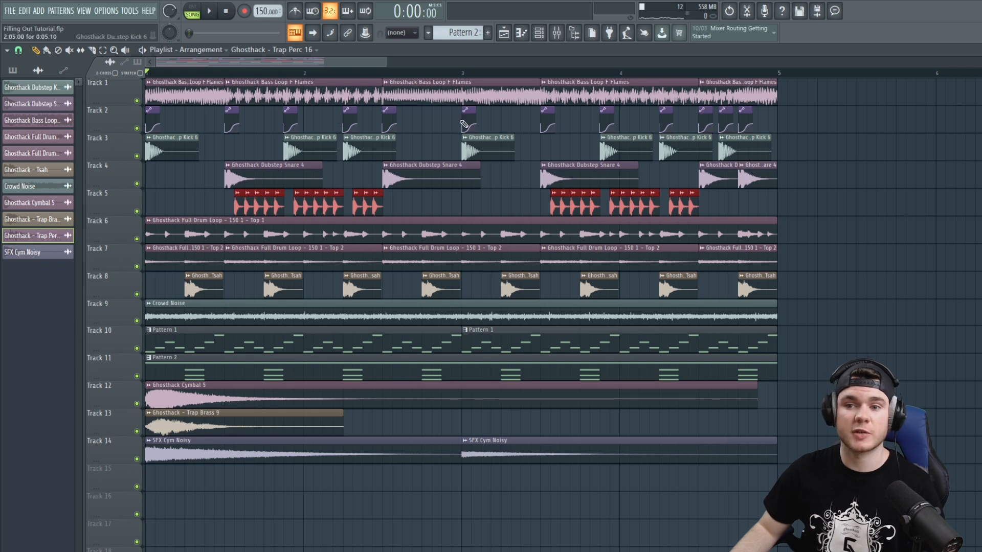
pyautogui.press('space')
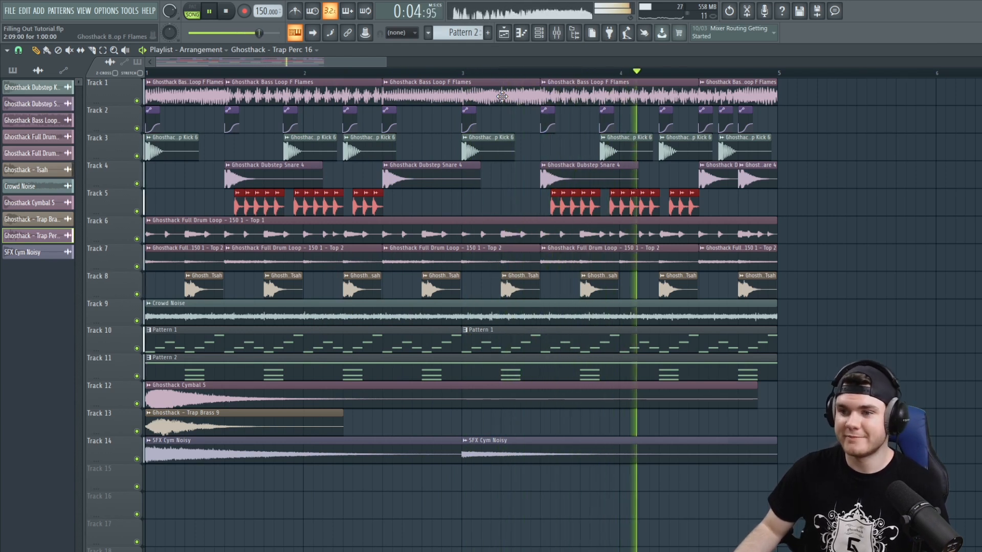
pyautogui.press('space')
pyautogui.click(542, 73)
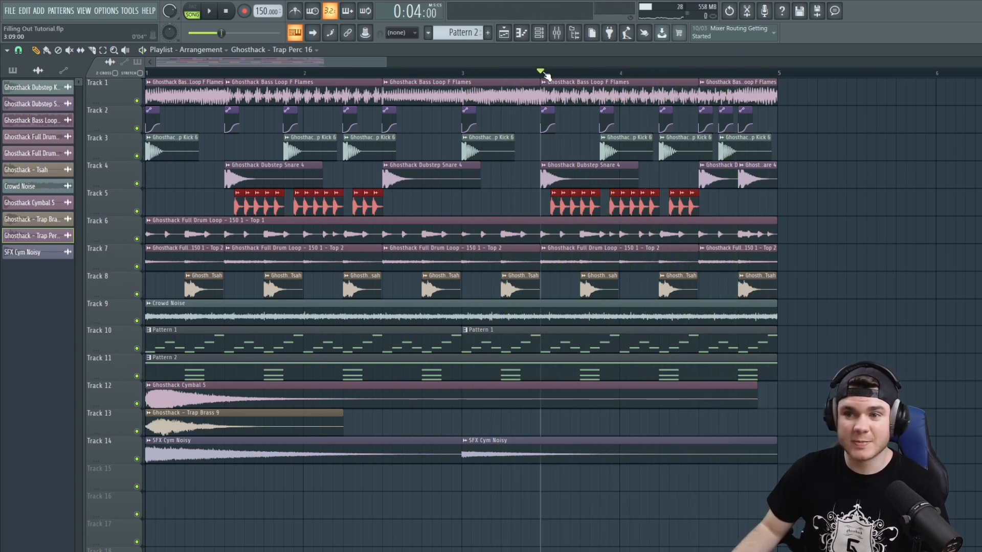
pyautogui.press('space')
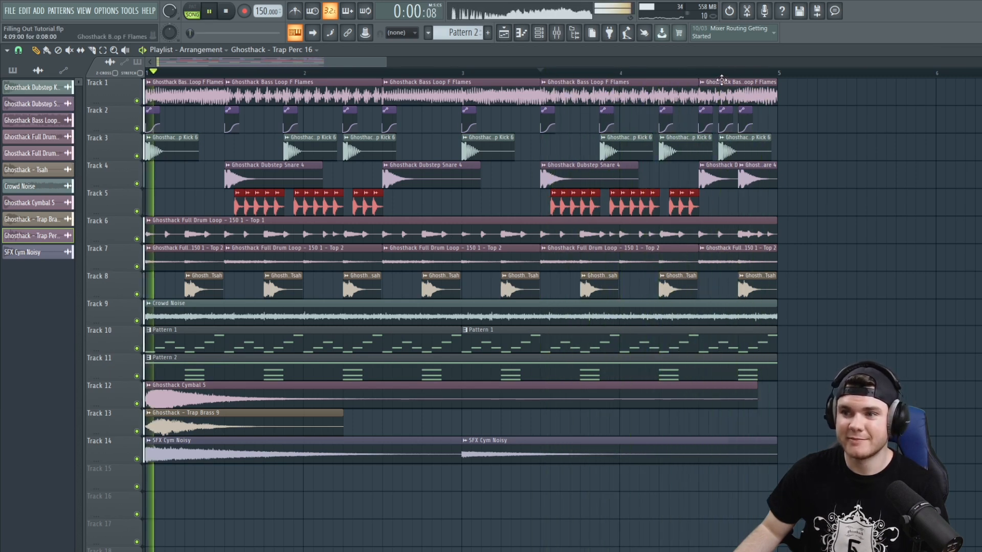
pyautogui.press('space')
pyautogui.moveTo(649, 72); pyautogui.dragTo(104, 95)
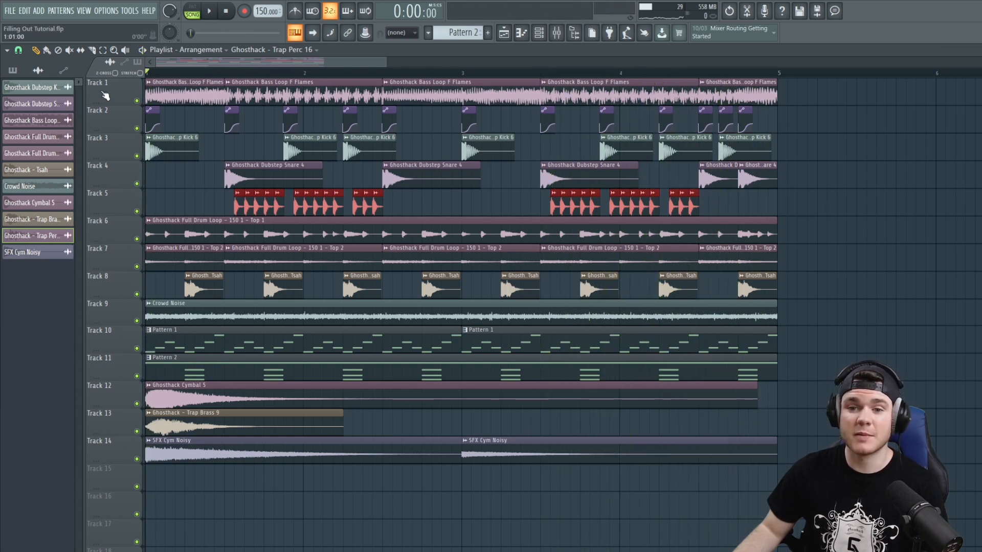
pyautogui.click(870, 206)
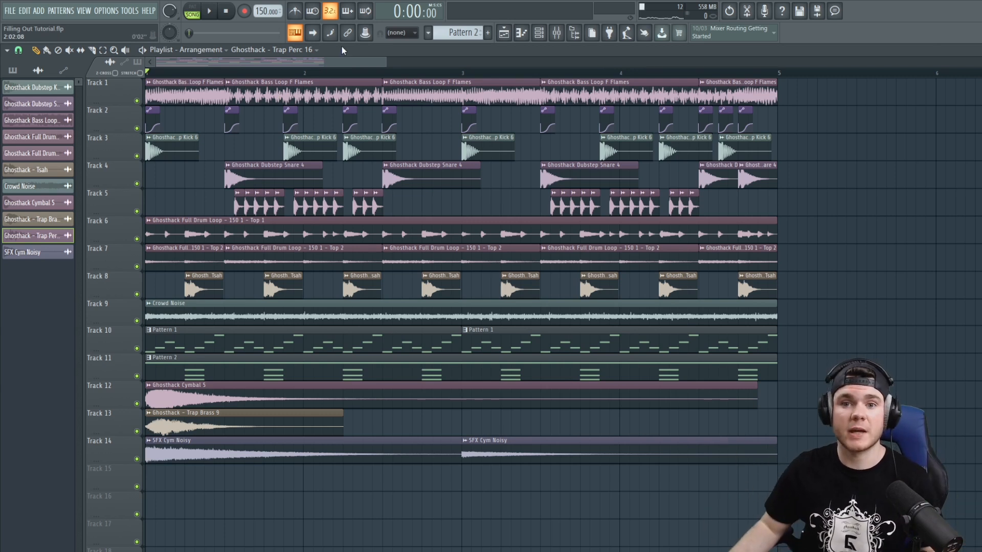
# - Reopen the Trap Perc 16 sampler, recheck its settings and preview the sample
pyautogui.doubleClick(251, 210)
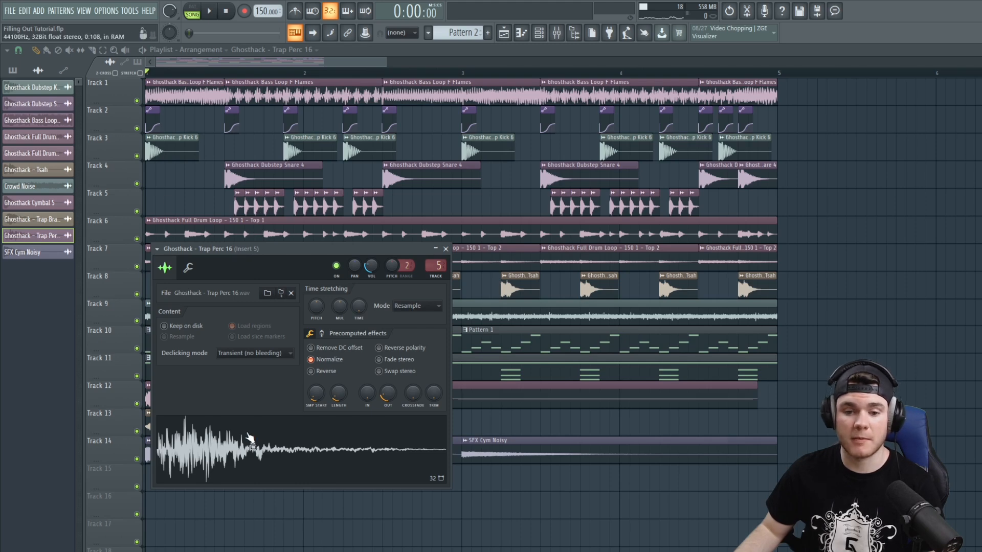
pyautogui.click(179, 75)
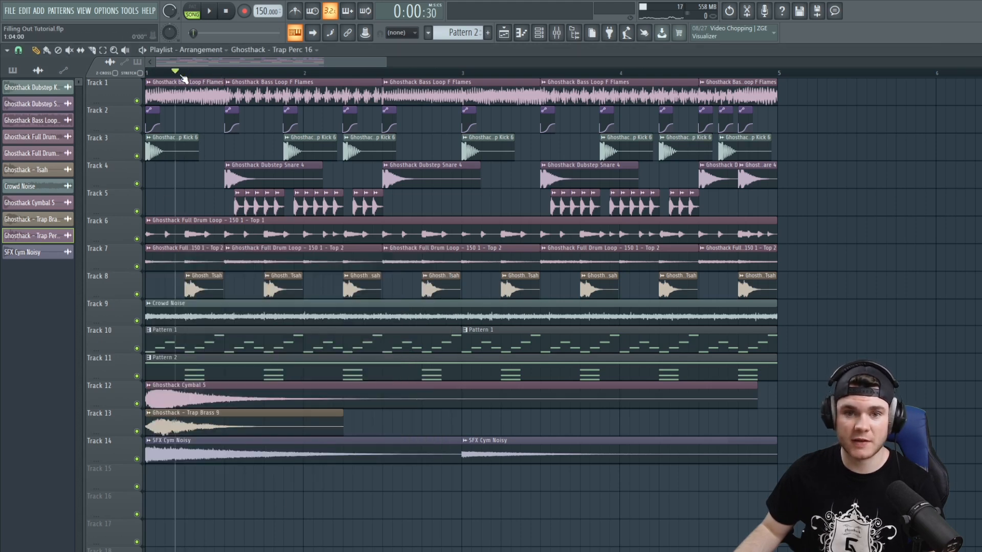
pyautogui.doubleClick(246, 201)
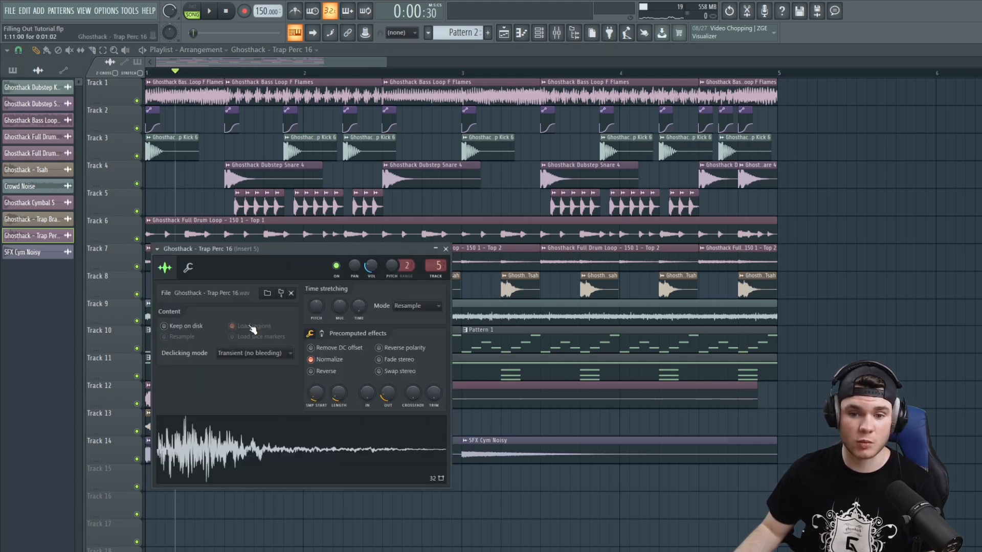
pyautogui.click(273, 464)
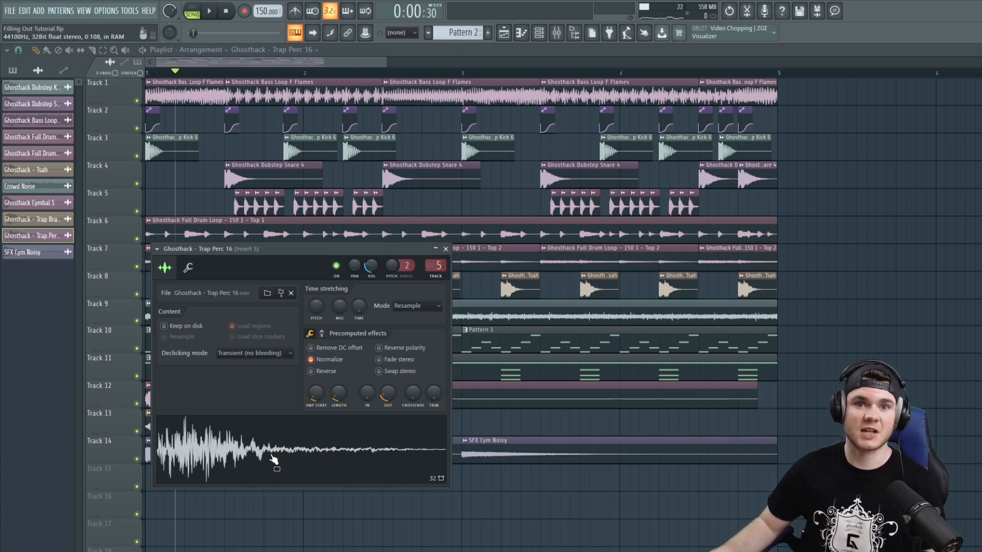
pyautogui.click(446, 249)
# - Compare the bare bass, kick and snare with Tracks 5 to 14 muted against the full arrangement by playing each from bar 1
pyautogui.moveTo(216, 73); pyautogui.dragTo(85, 94)
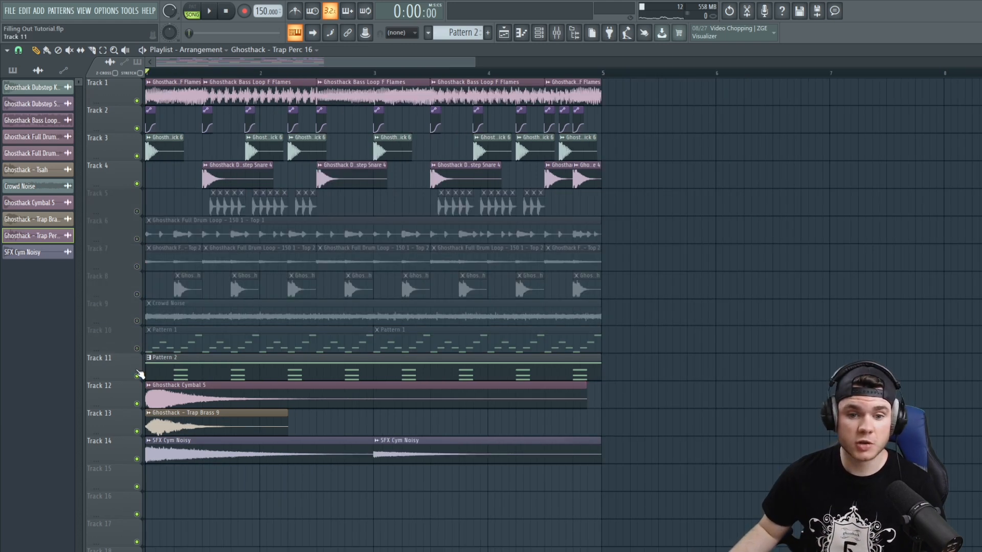
pyautogui.click(137, 376)
pyautogui.click(136, 403)
pyautogui.click(136, 431)
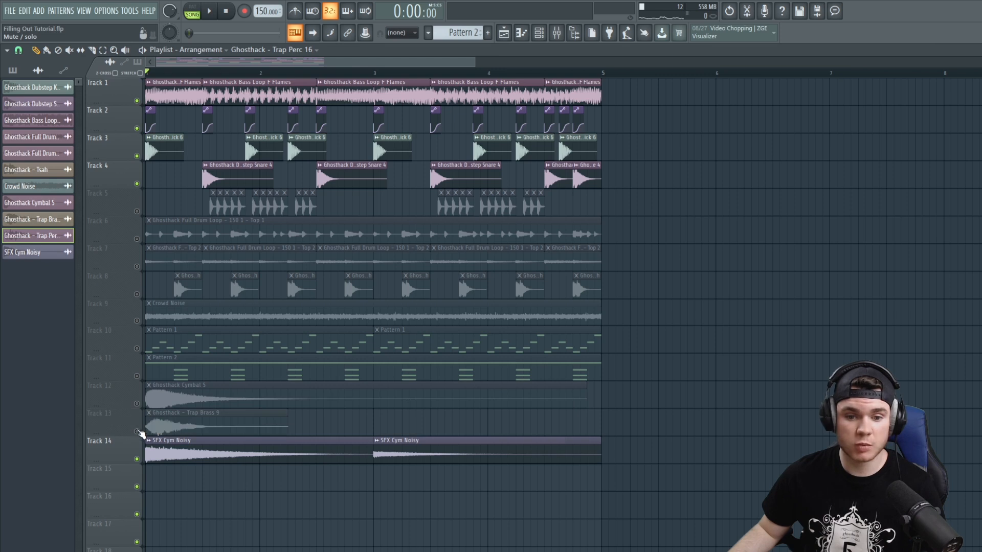
pyautogui.click(136, 459)
pyautogui.press('space')
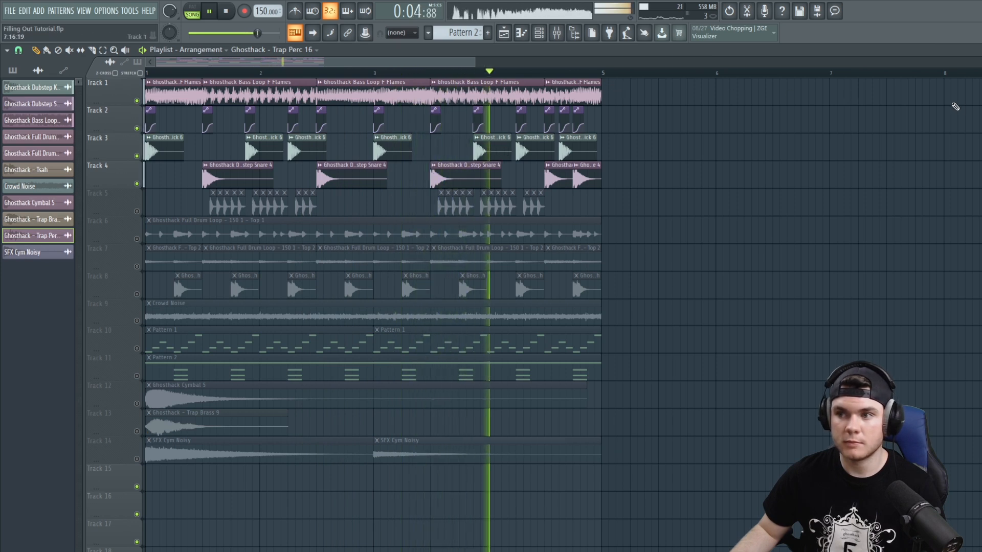
pyautogui.click(961, 95)
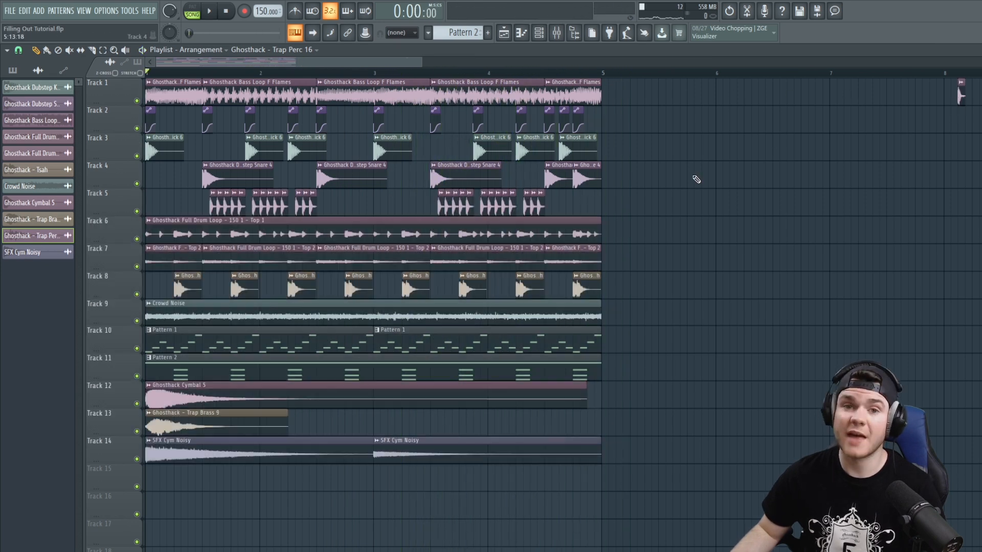
pyautogui.press('space')
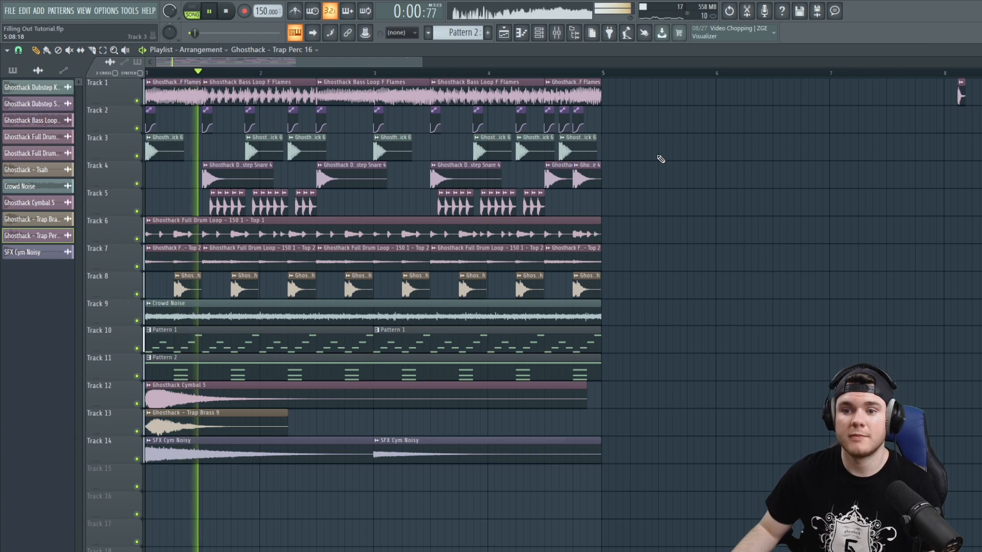